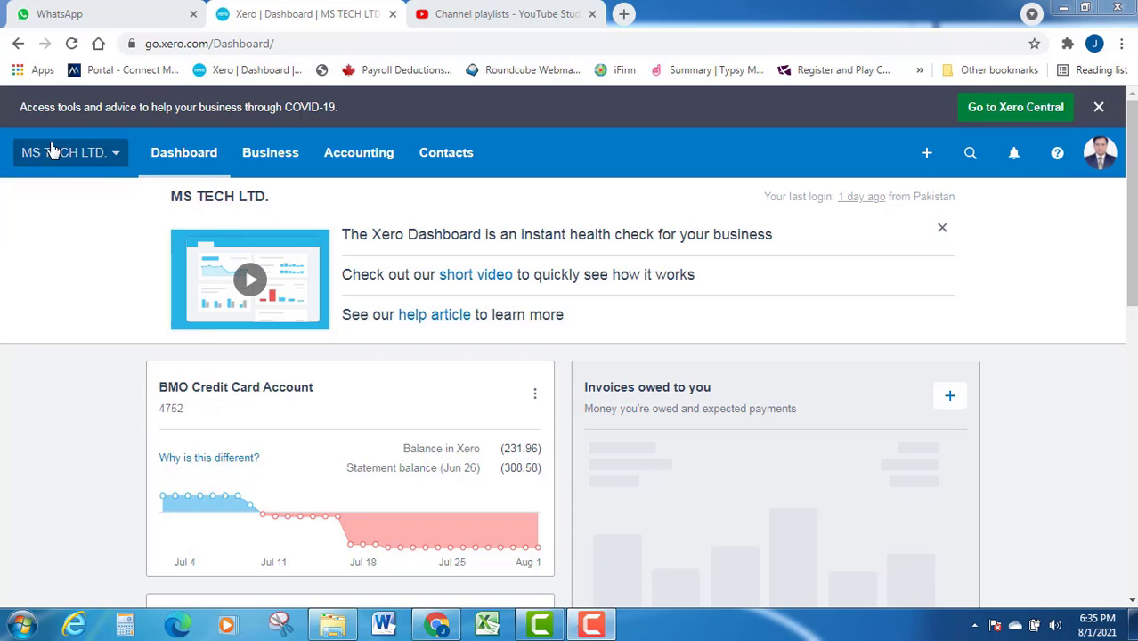
View the list of organisations available to switch to, and close it without changing organisation
left_click(125, 159)
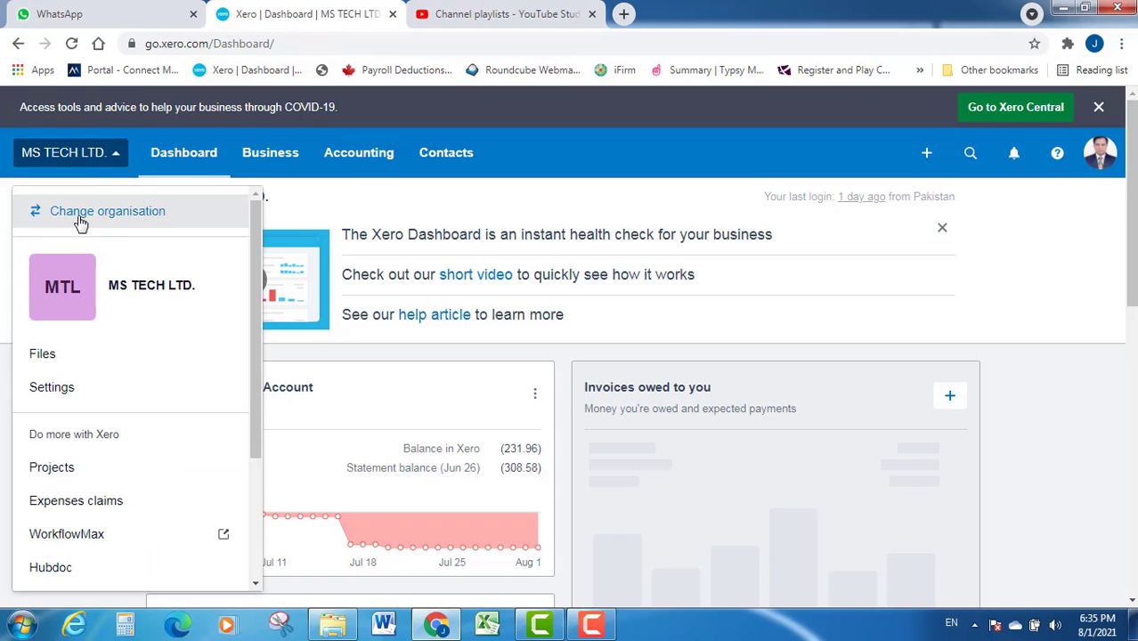
left_click(113, 216)
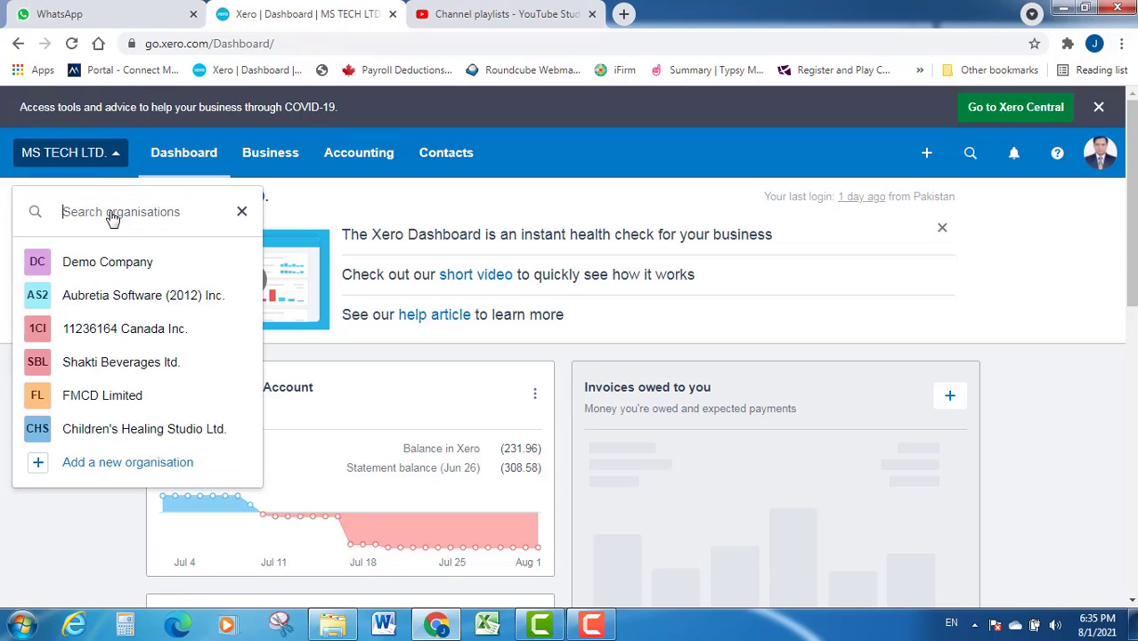
left_click(145, 152)
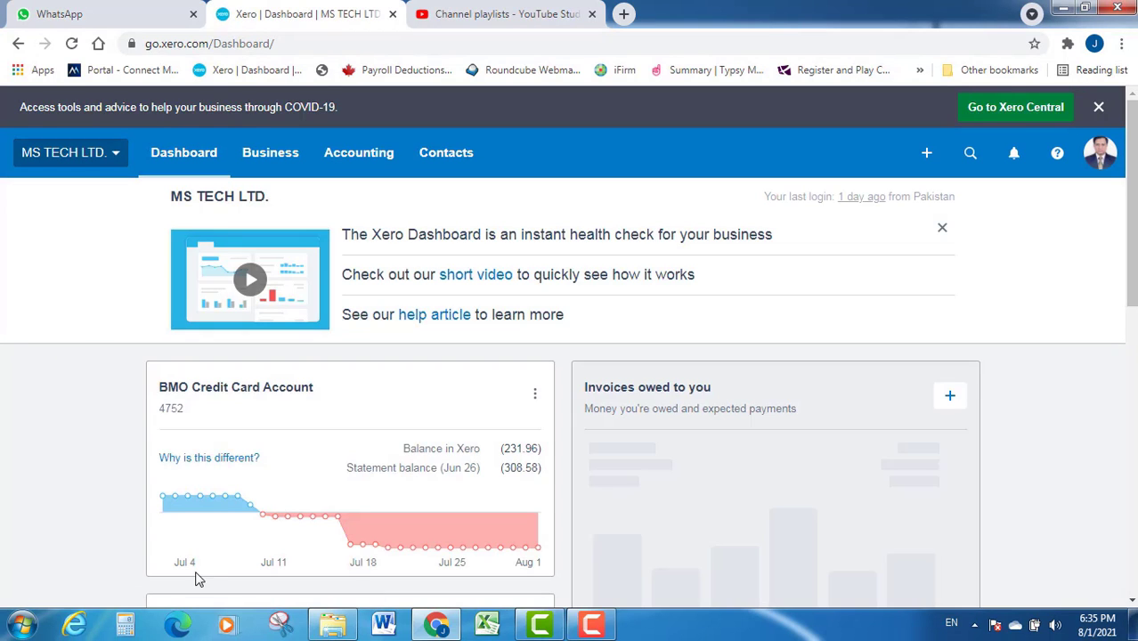
Switch to the 22-07-2021 folder in the file explorer and review the cleaning, gas and invoice files
mouse_move(331, 633)
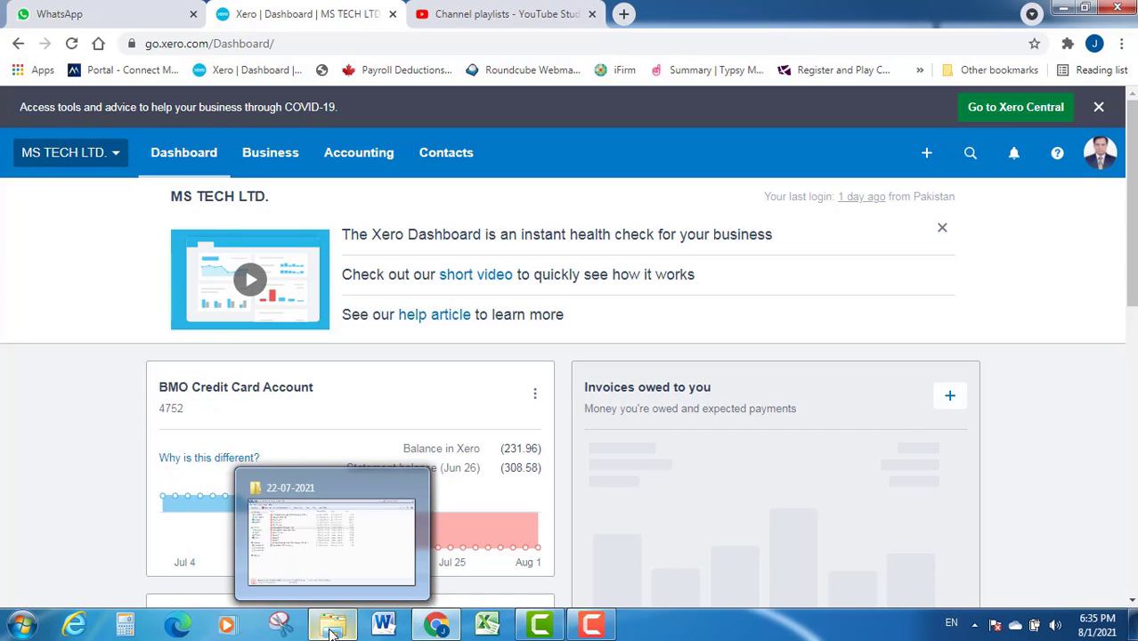
left_click(314, 563)
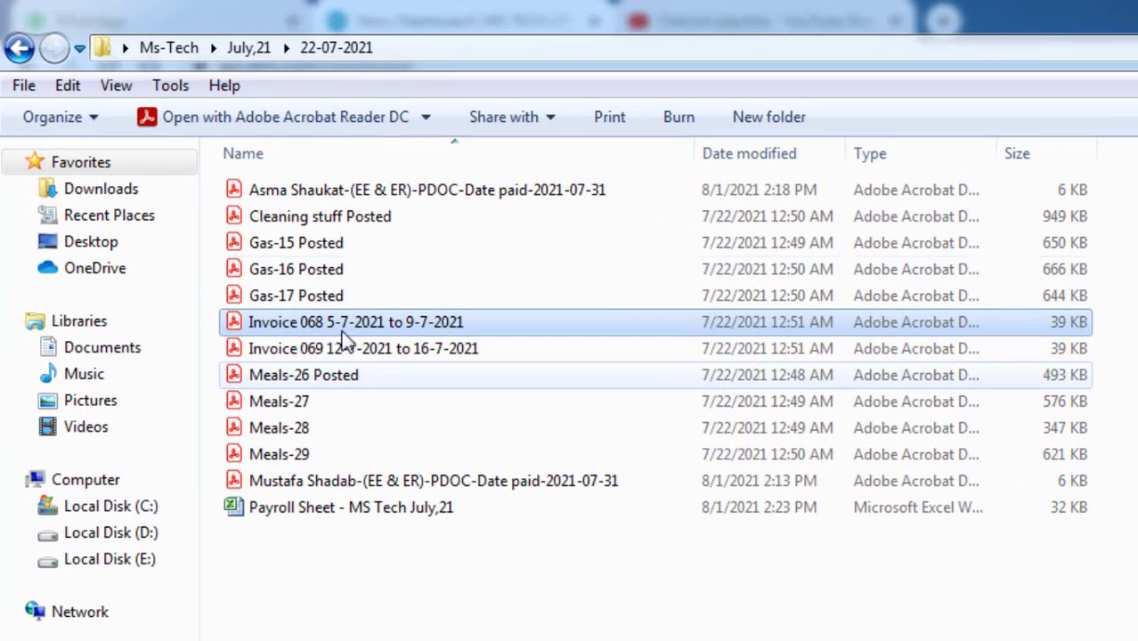
left_click(294, 267)
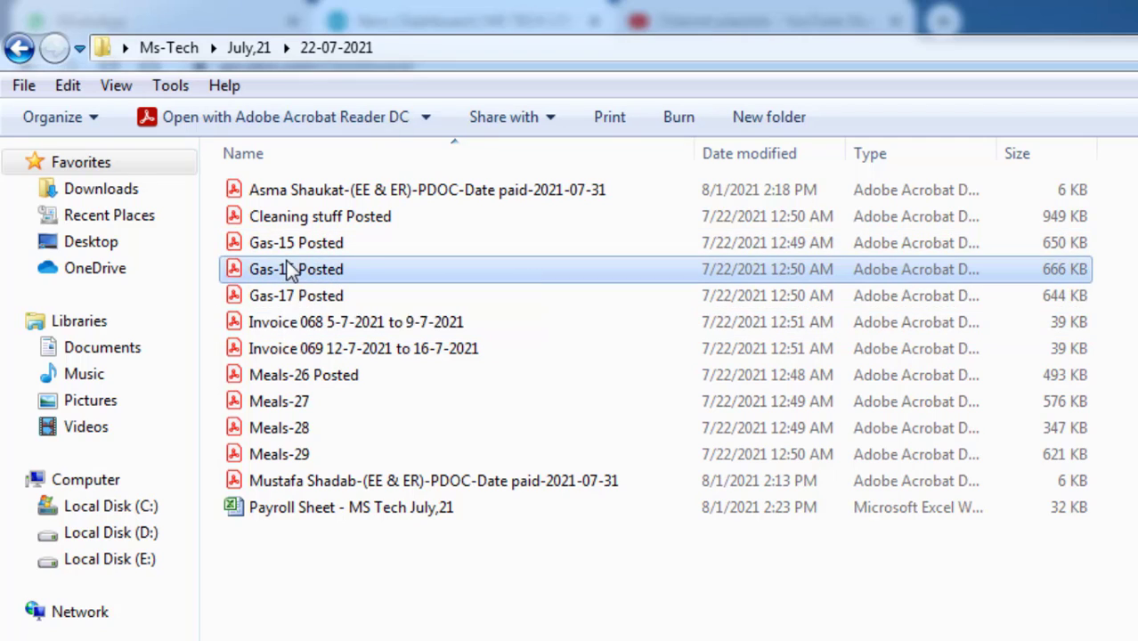
left_click(302, 298)
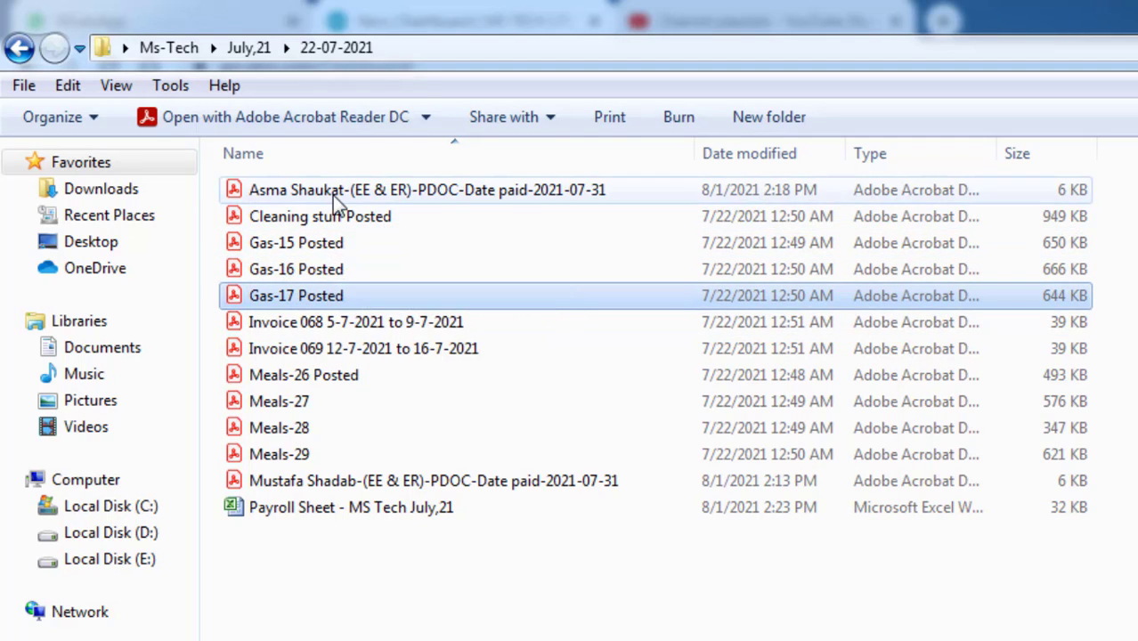
left_click(327, 222)
left_click(299, 268)
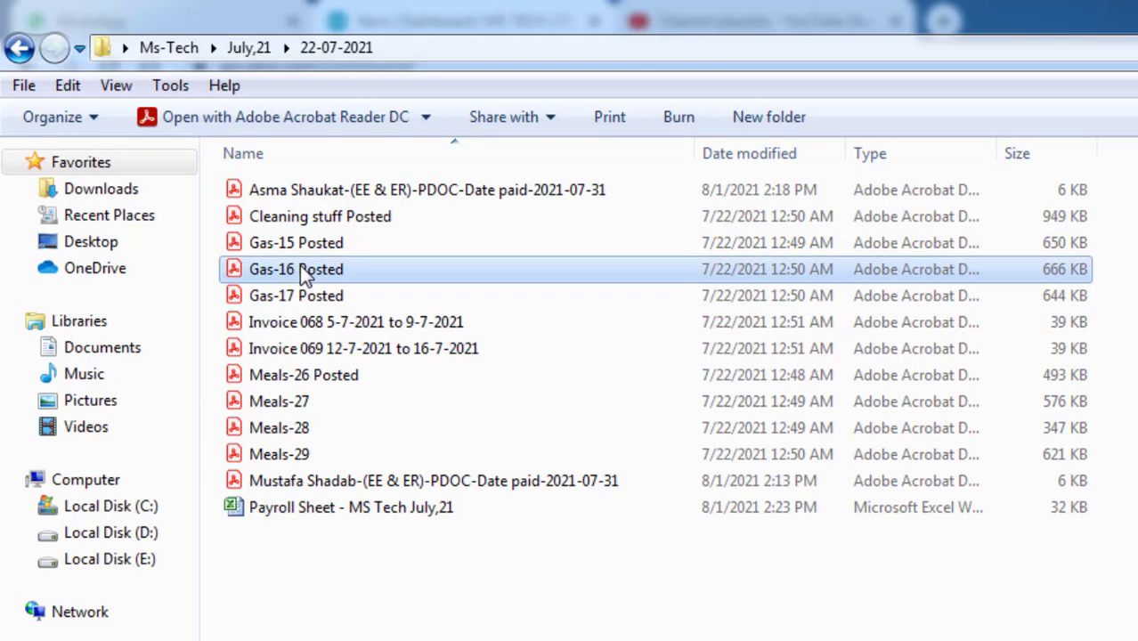
left_click(299, 294)
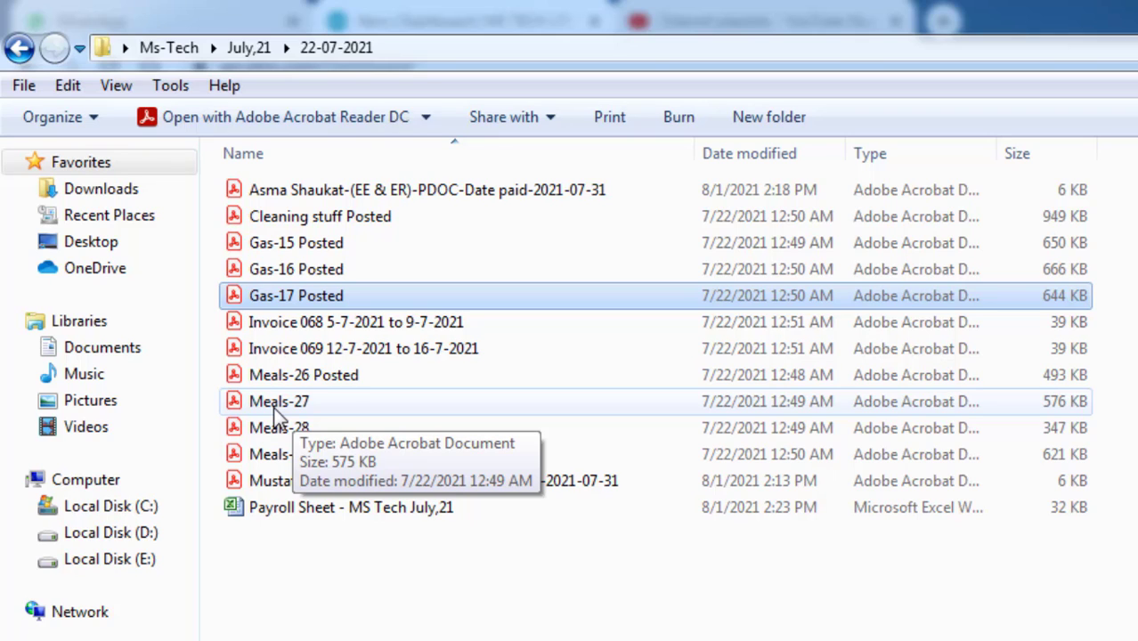
left_click(307, 326)
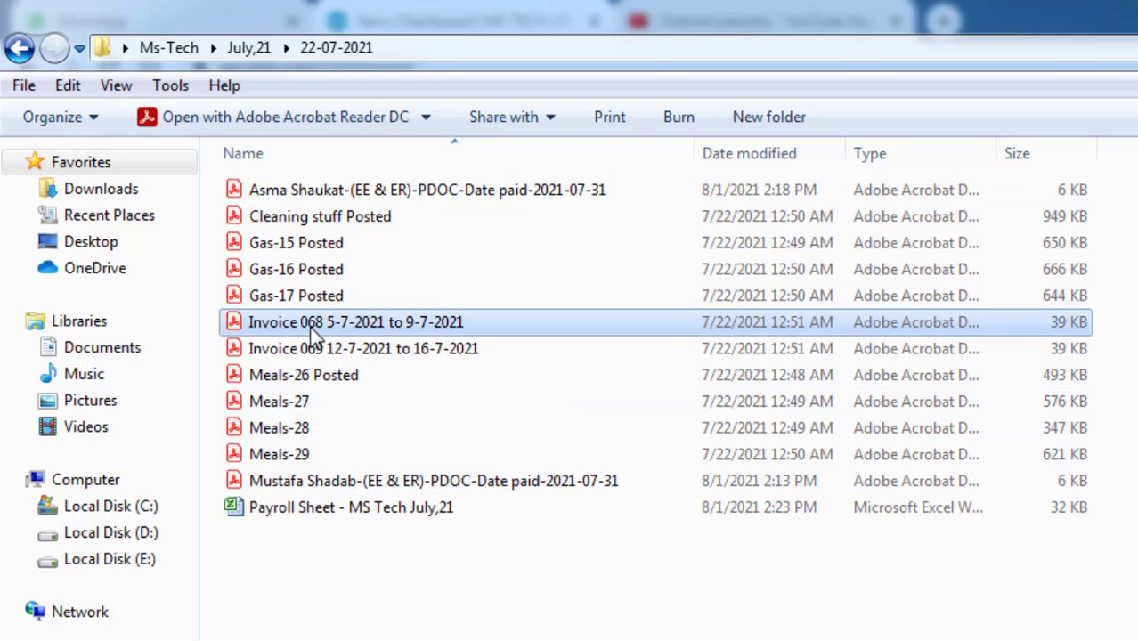
Open the Meals-27 PDF and examine the receipt's vendor, date, total, HST and card transaction record
left_click(292, 402)
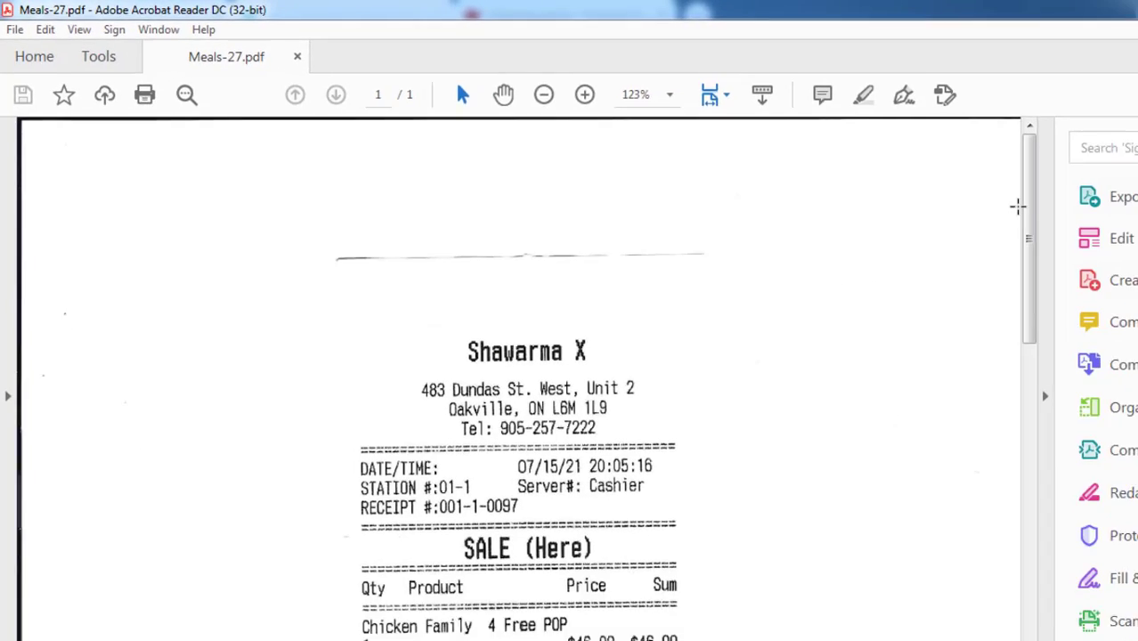
left_click_drag(1017, 207, 1034, 265)
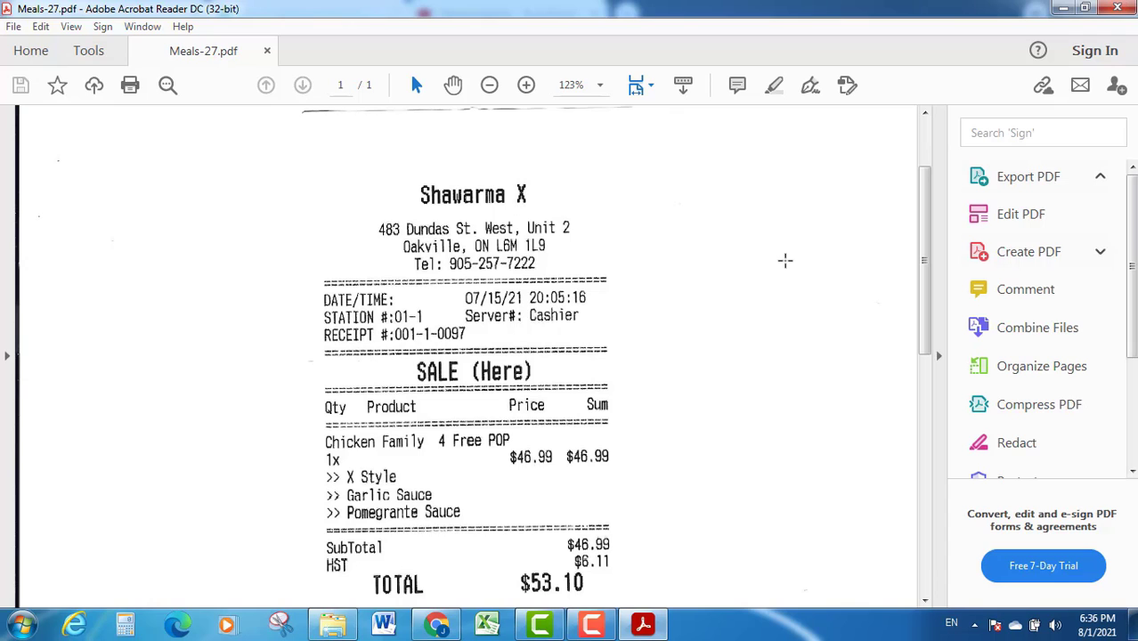
left_click_drag(927, 229, 940, 283)
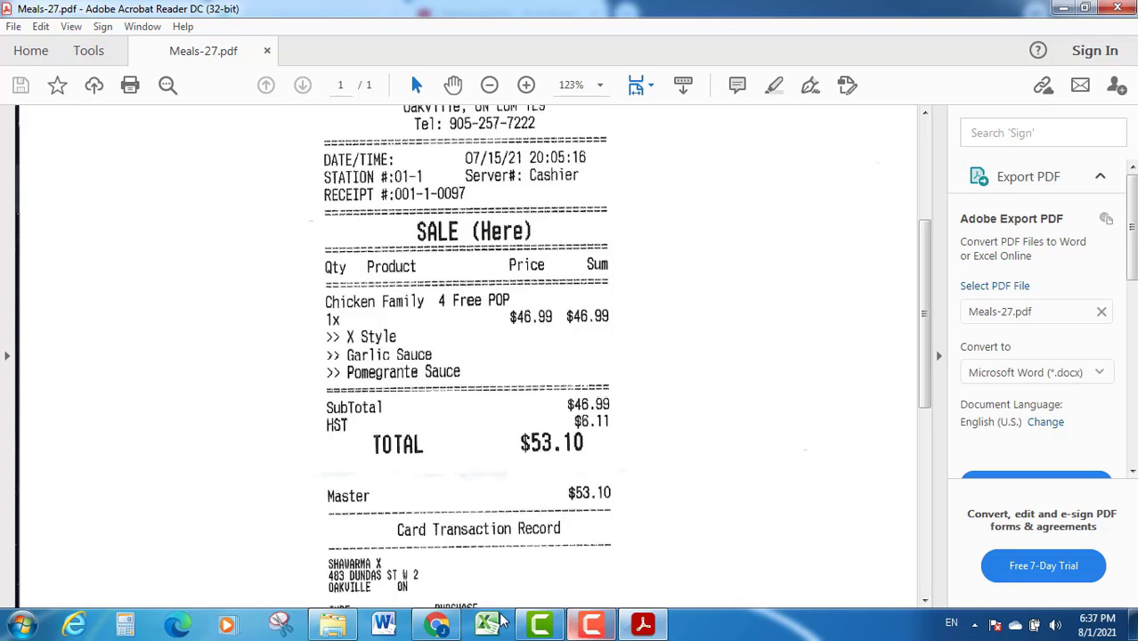
left_click(437, 626)
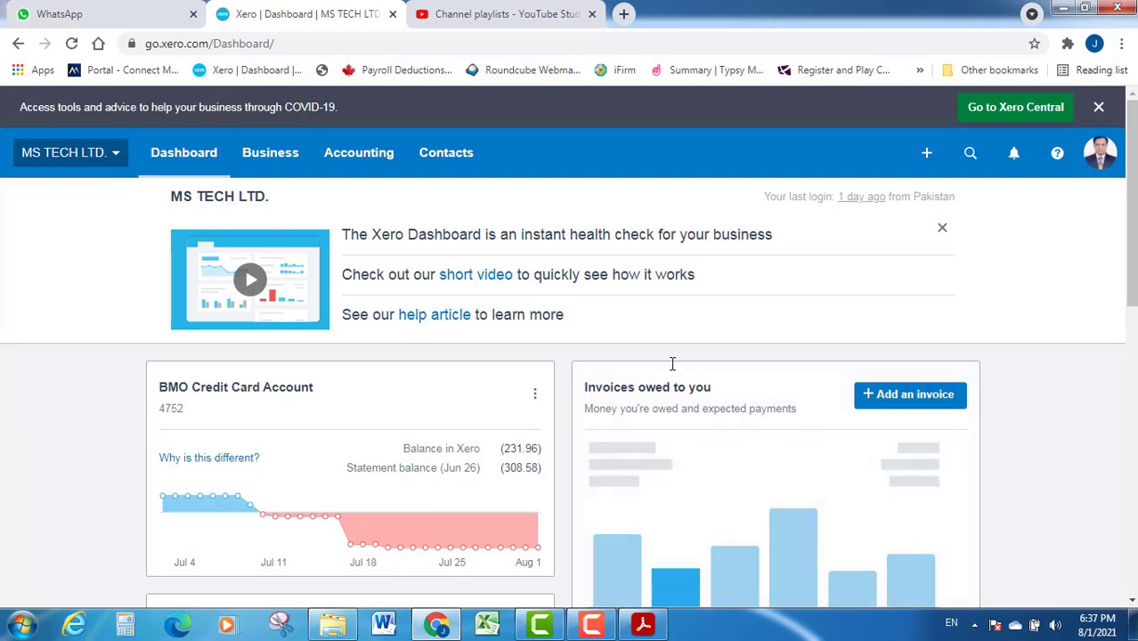
left_click(643, 626)
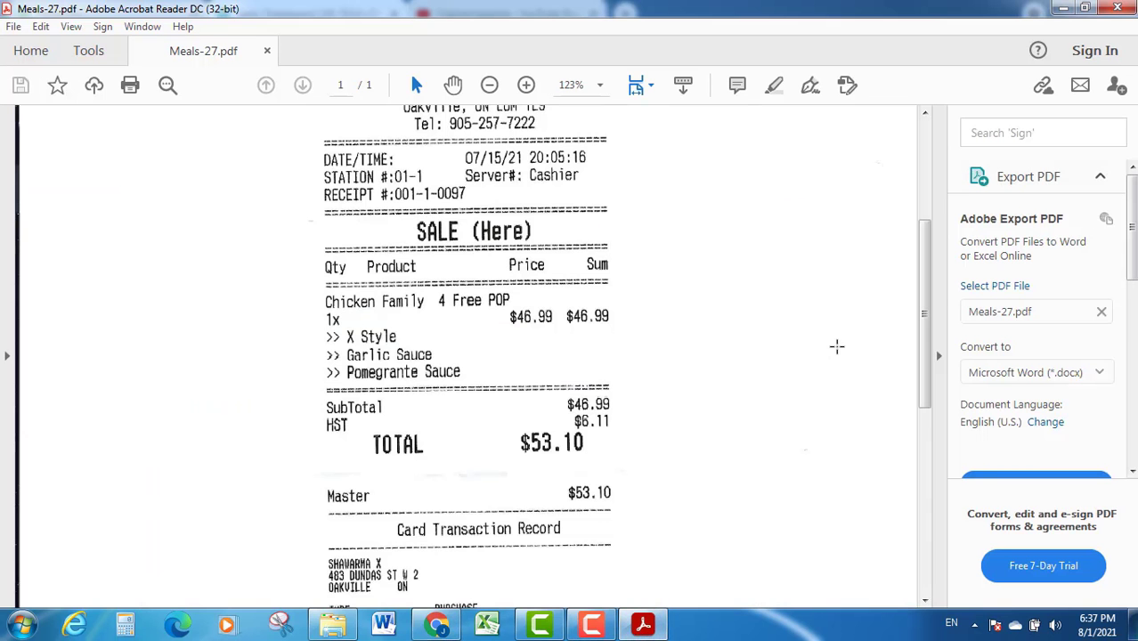
left_click_drag(924, 321, 924, 392)
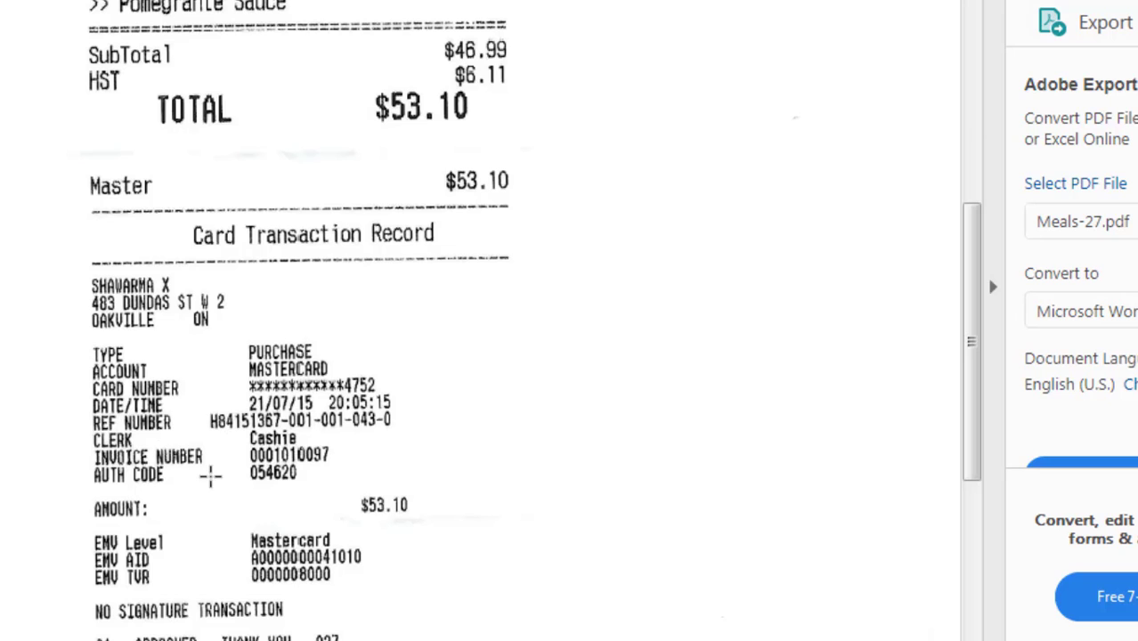
Switch to Xero and start a new Spend Money transaction from the BMO Credit Card Account, checking the receipt for the card used
mouse_move(437, 624)
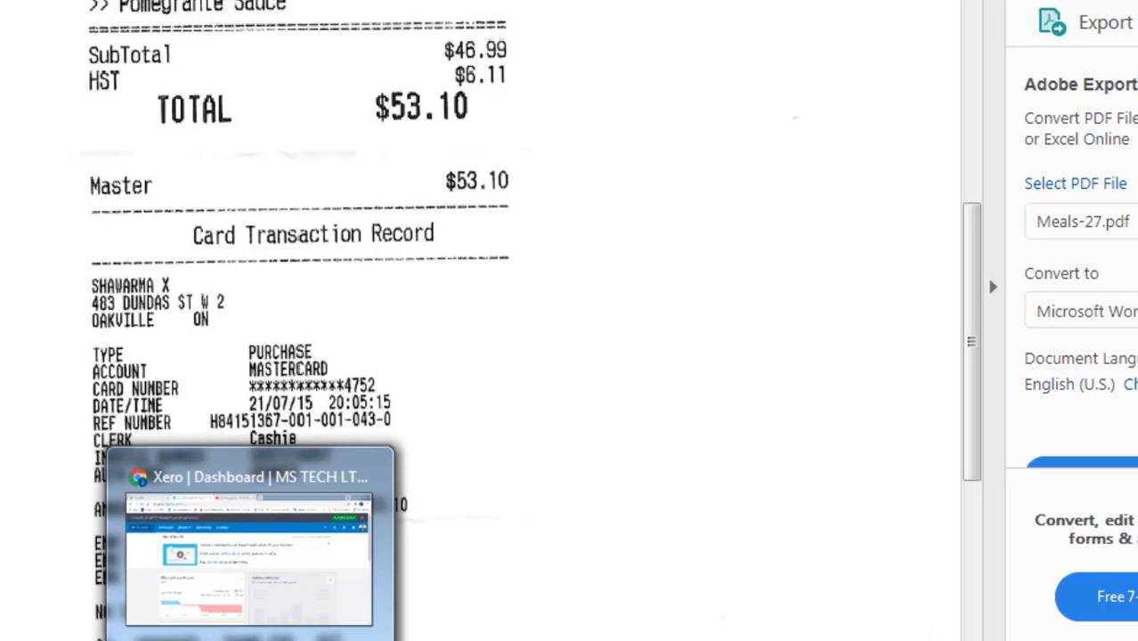
left_click(258, 561)
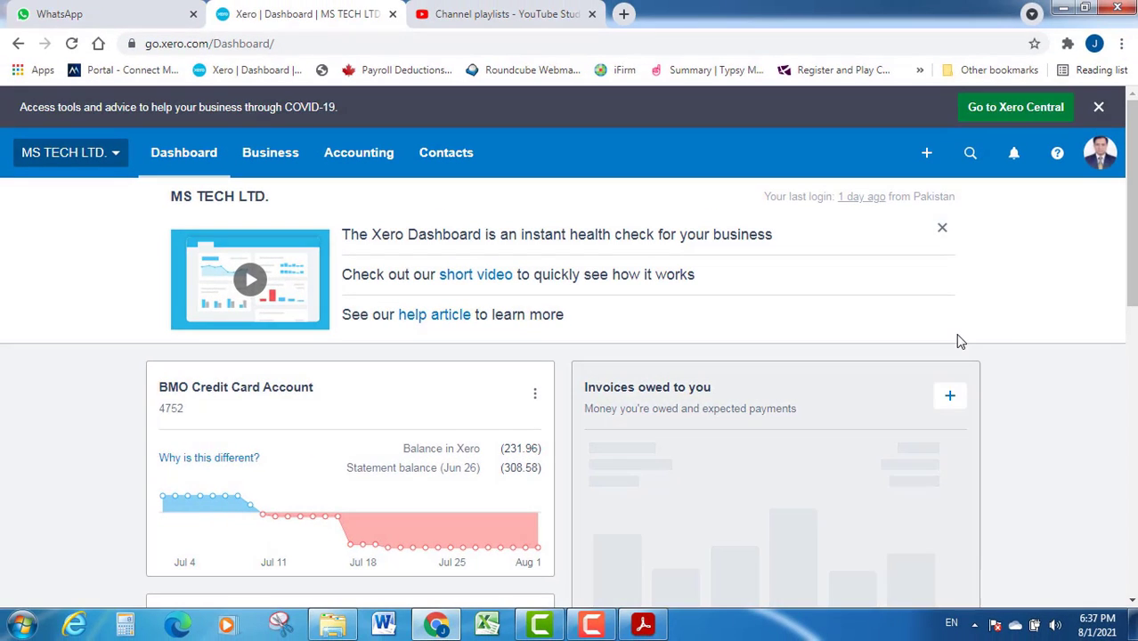
left_click(927, 156)
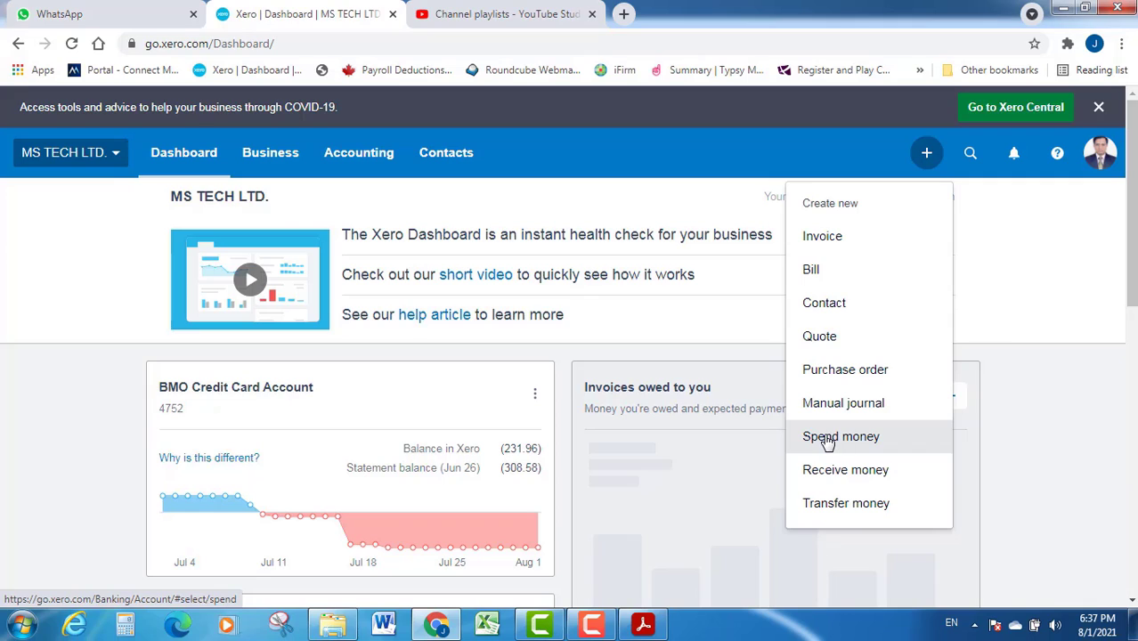
left_click(873, 438)
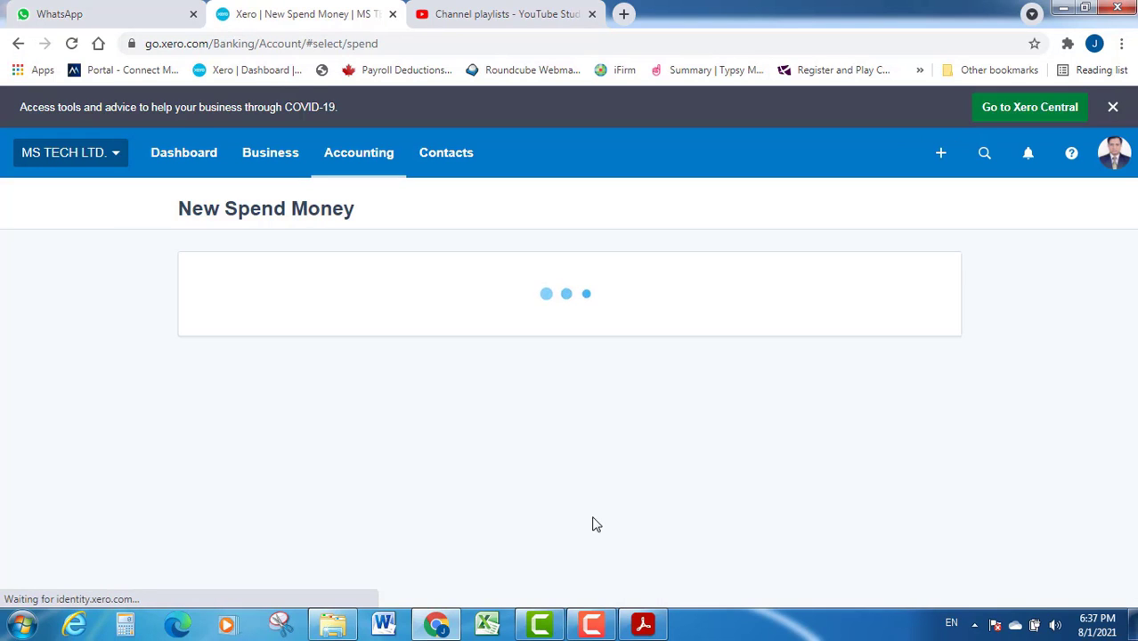
left_click(642, 625)
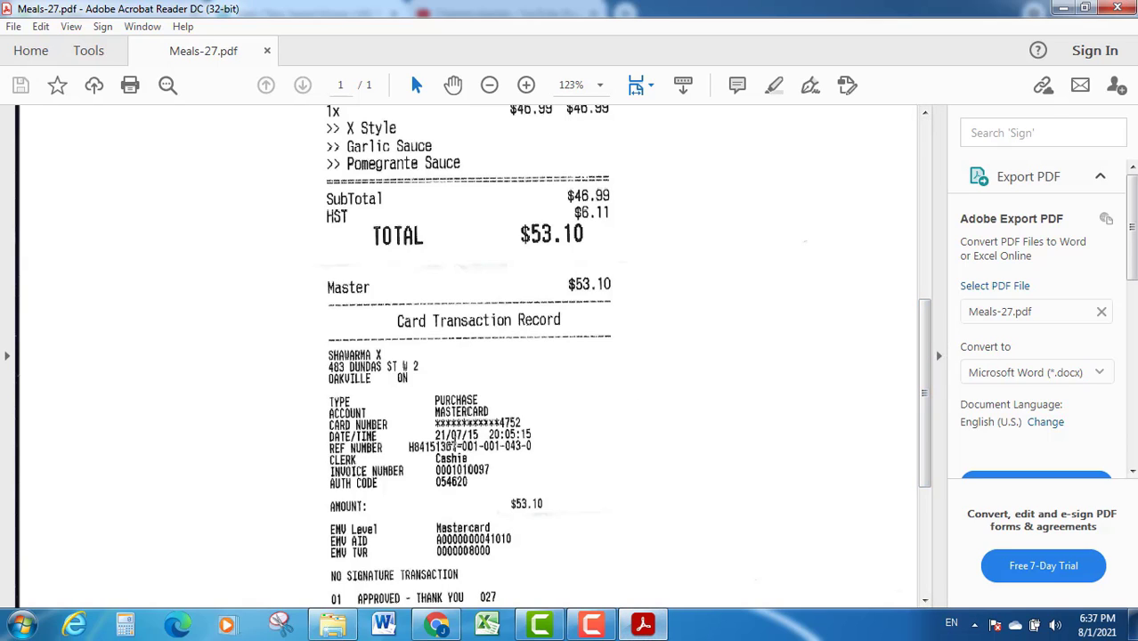
left_click(436, 626)
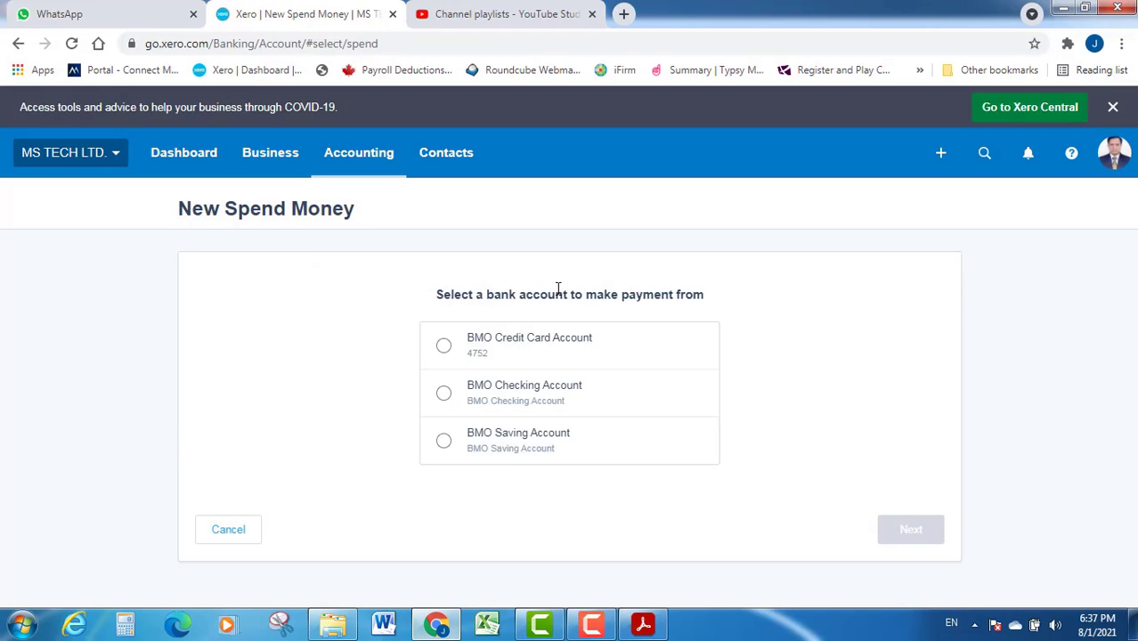
left_click(444, 349)
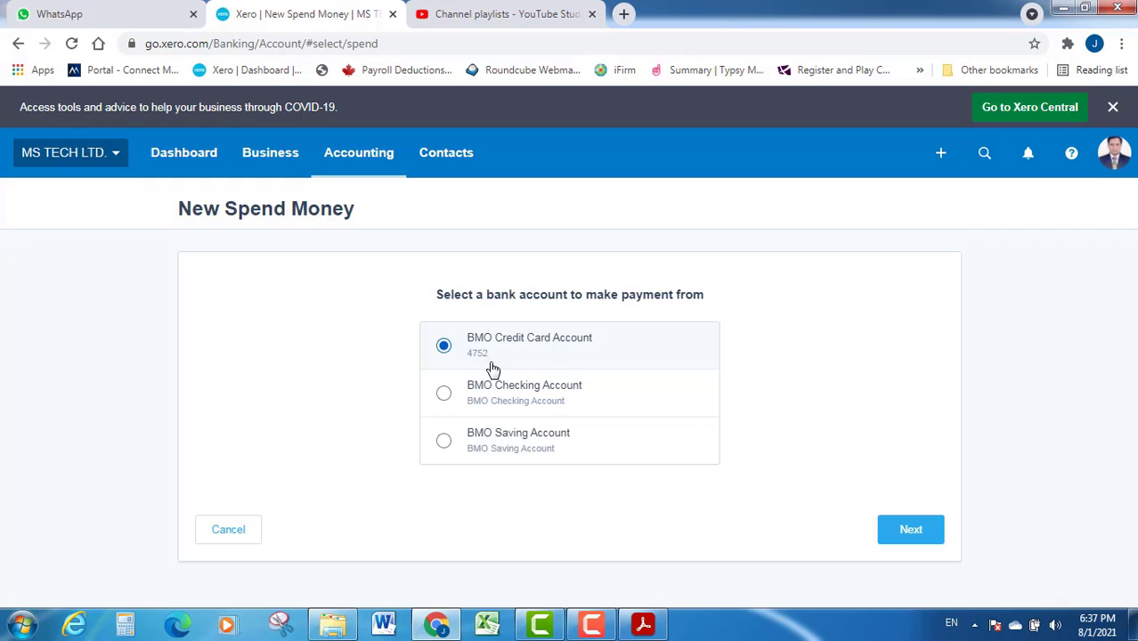
left_click(911, 531)
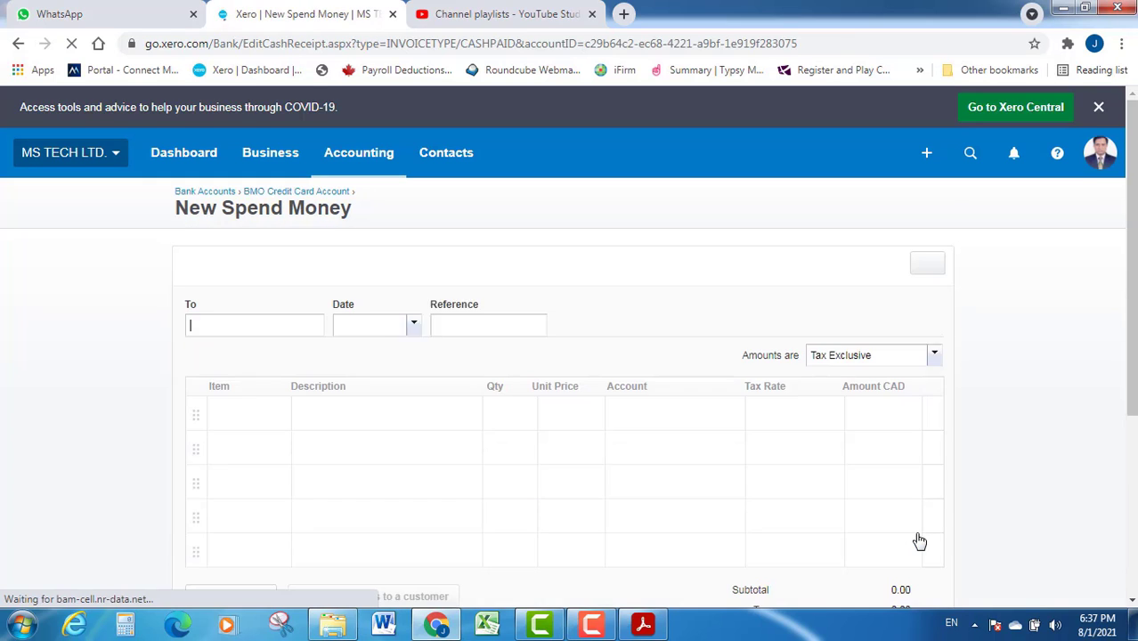
Set the transaction date to 15 Jul 2021 and choose the existing contact Shawarma X as payee
left_click(426, 326)
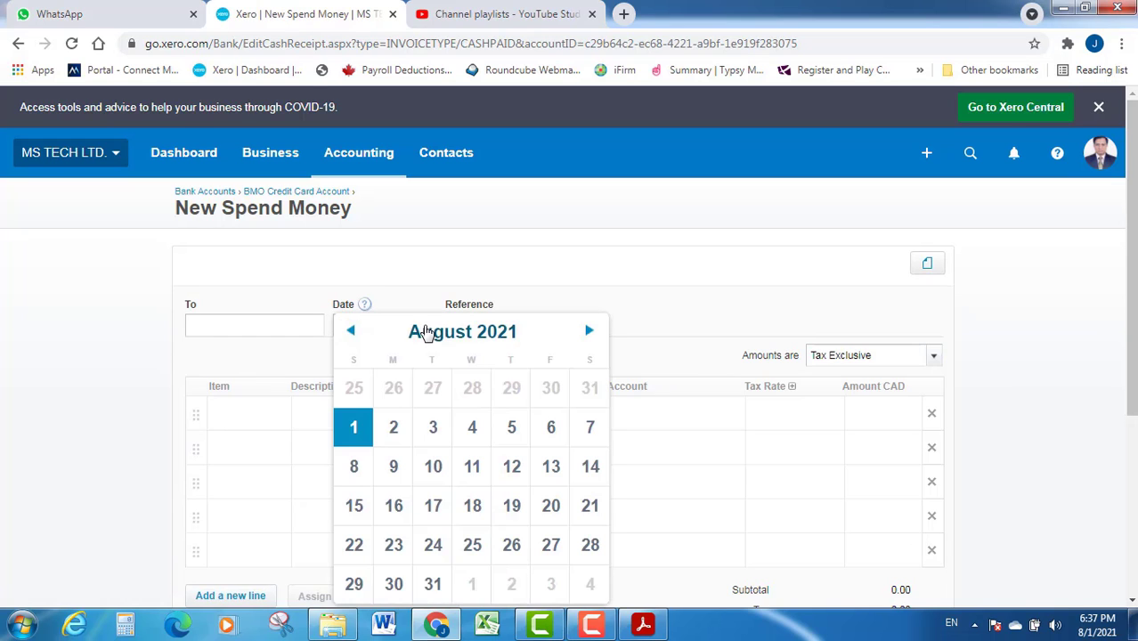
left_click(351, 331)
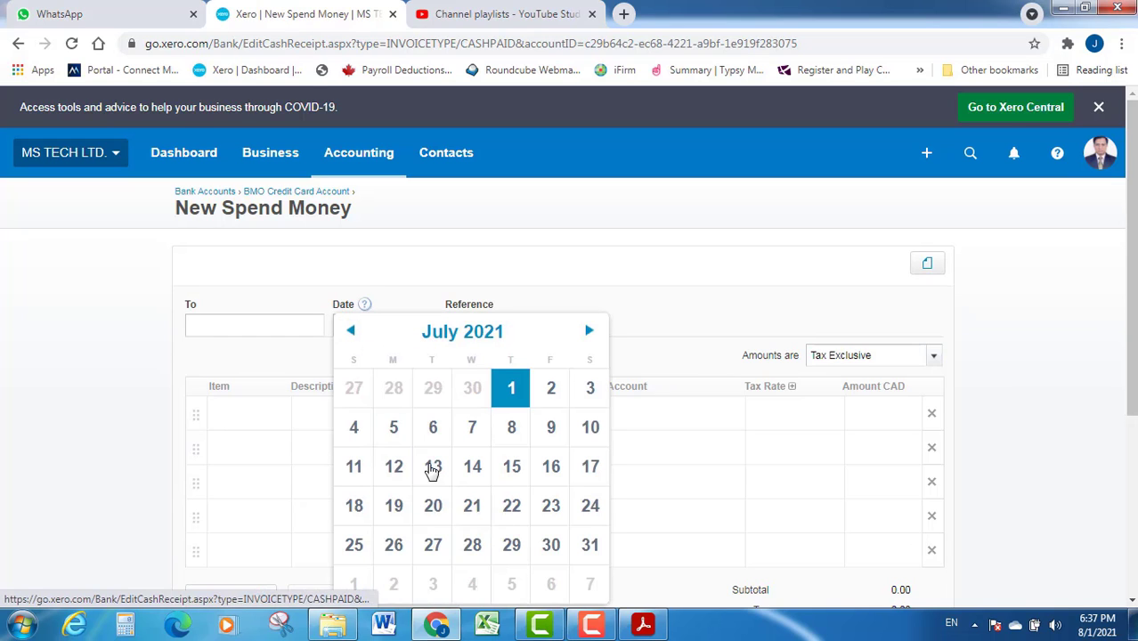
left_click(509, 472)
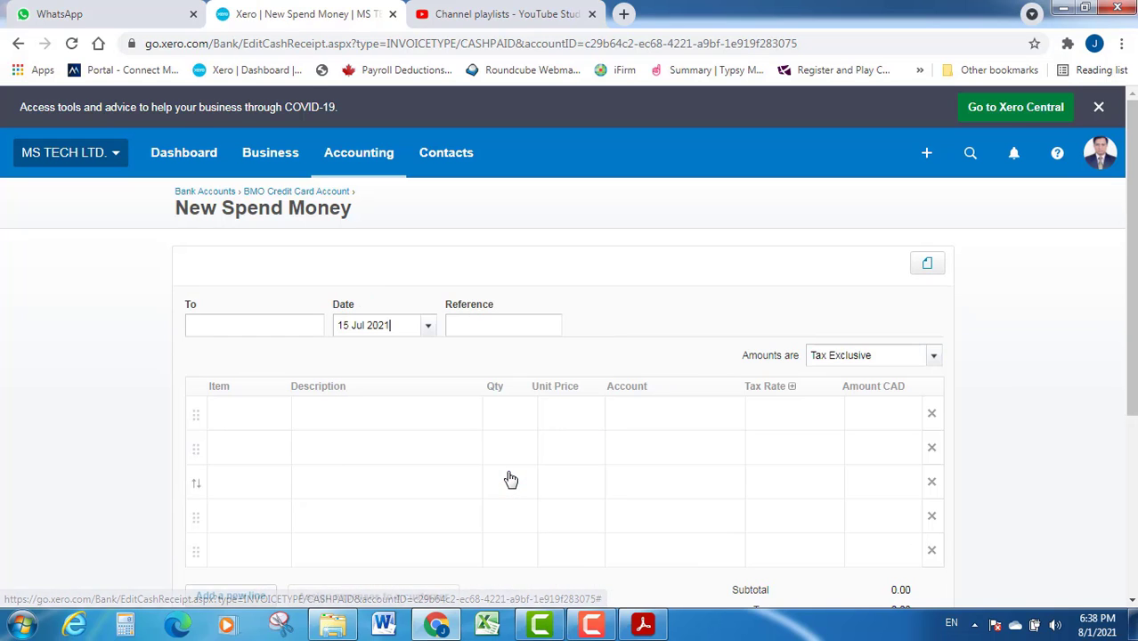
left_click(241, 330)
type("Shawarma")
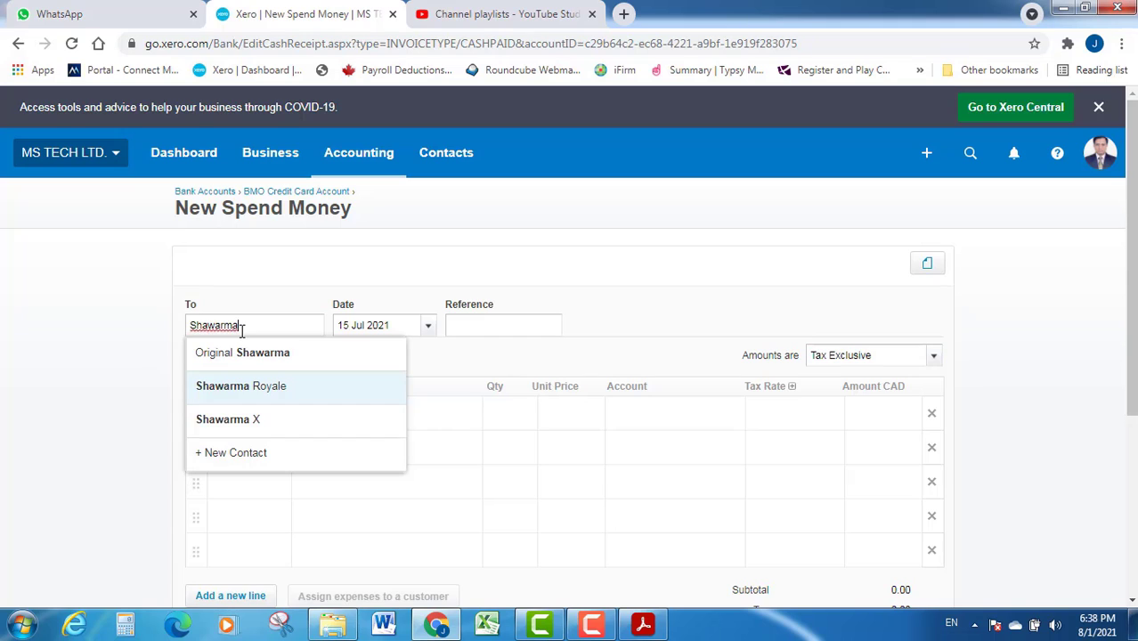
left_click(242, 420)
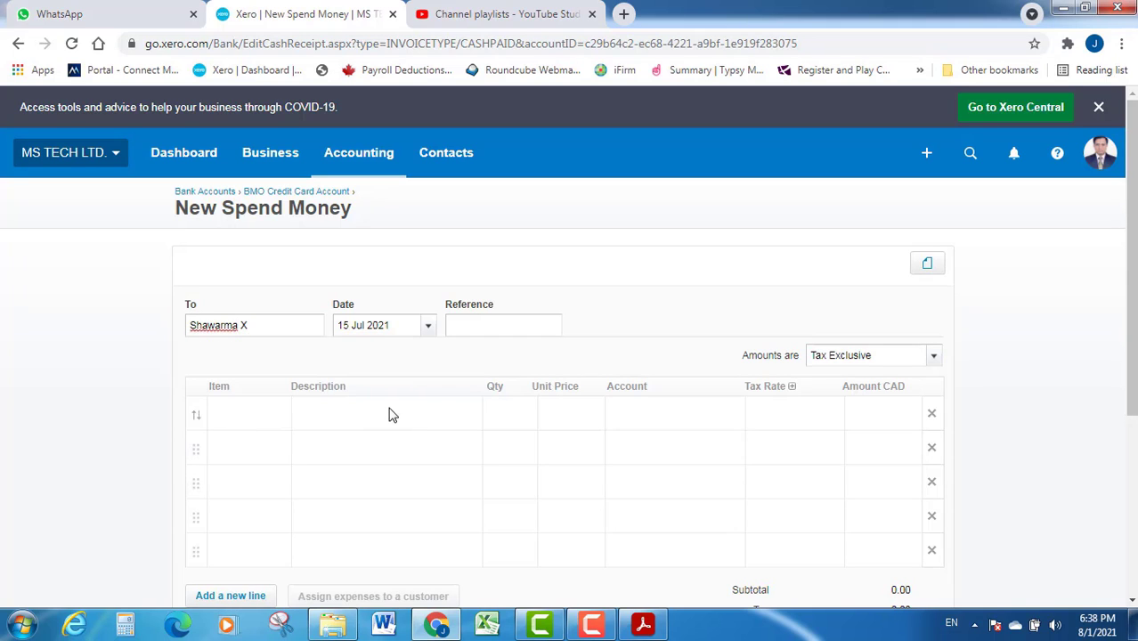
Look up the reference number on the Meals-27 receipt and enter its part before the first hyphen as the transaction's reference
left_click(484, 326)
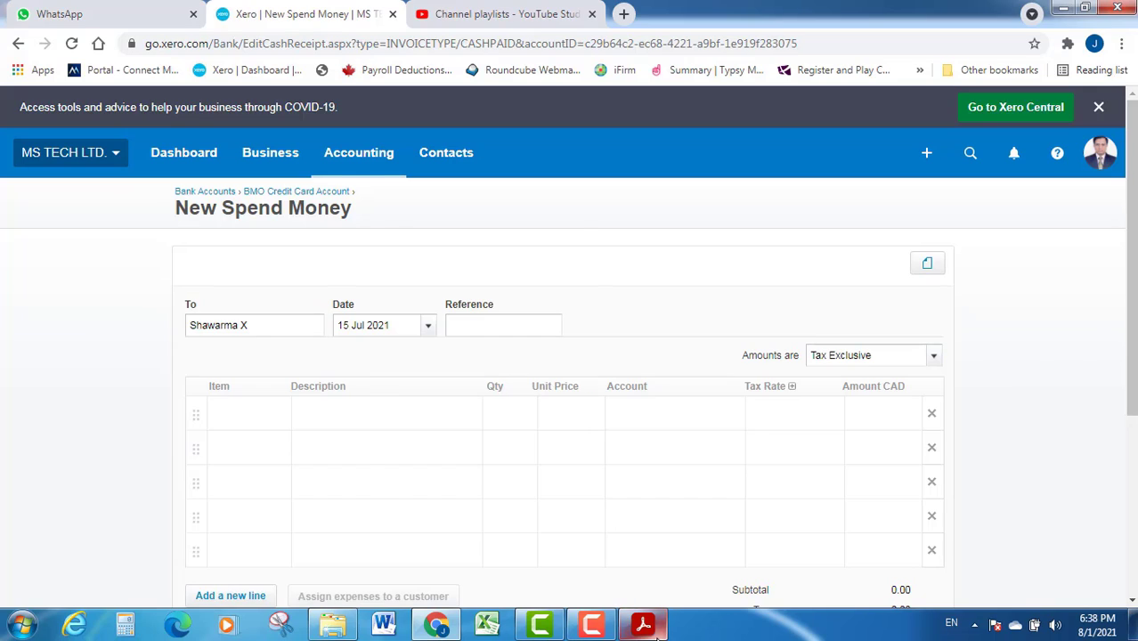
left_click(643, 625)
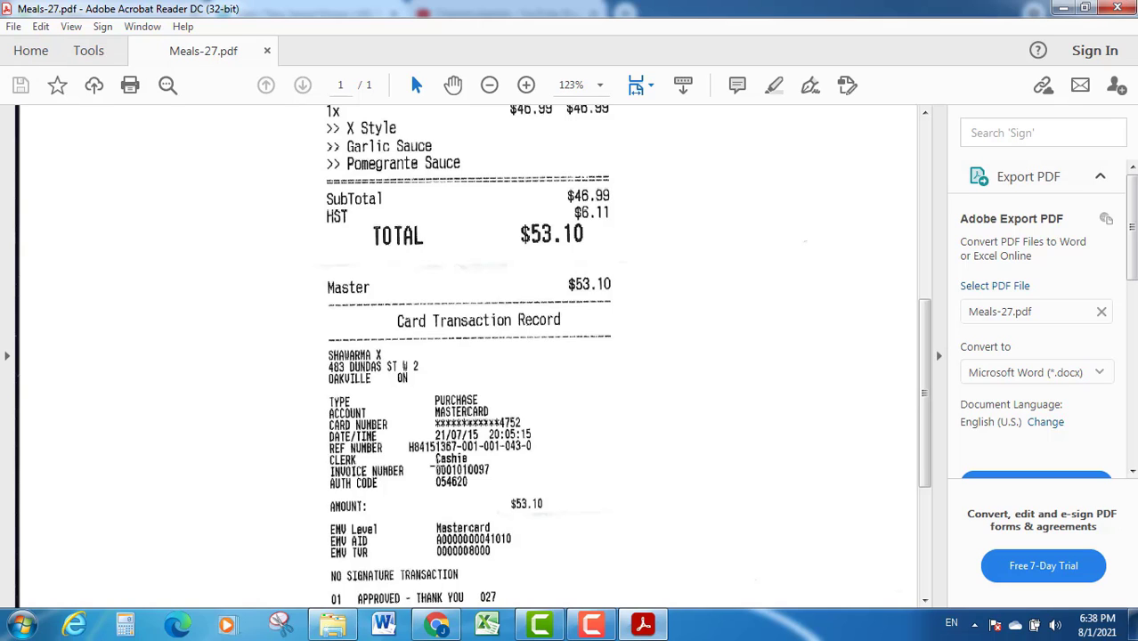
left_click(436, 626)
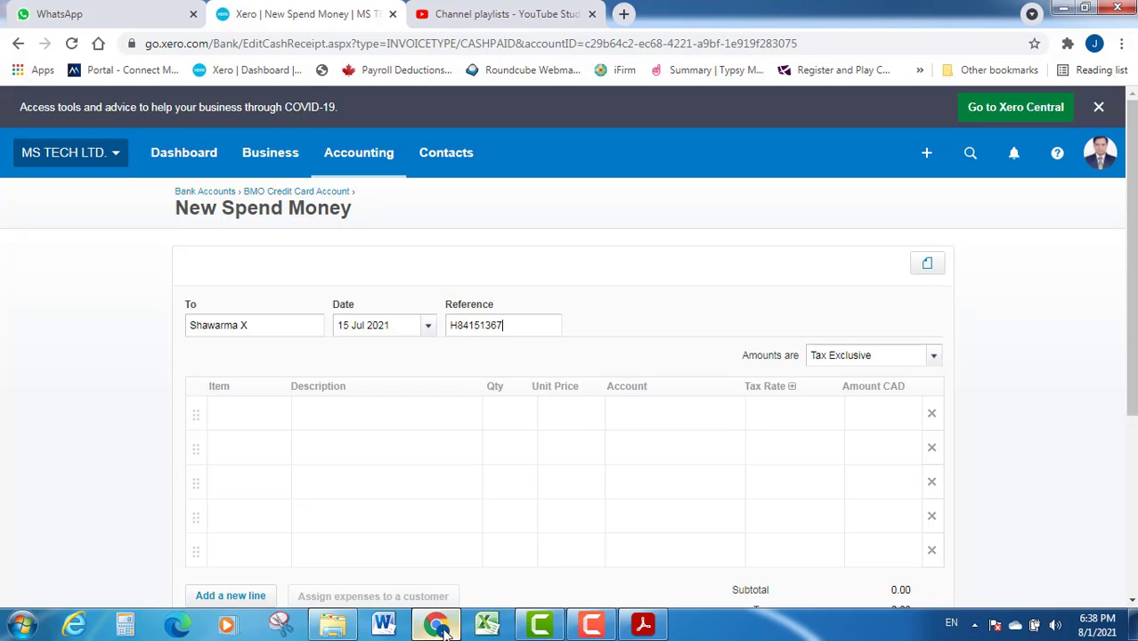
key("Tab")
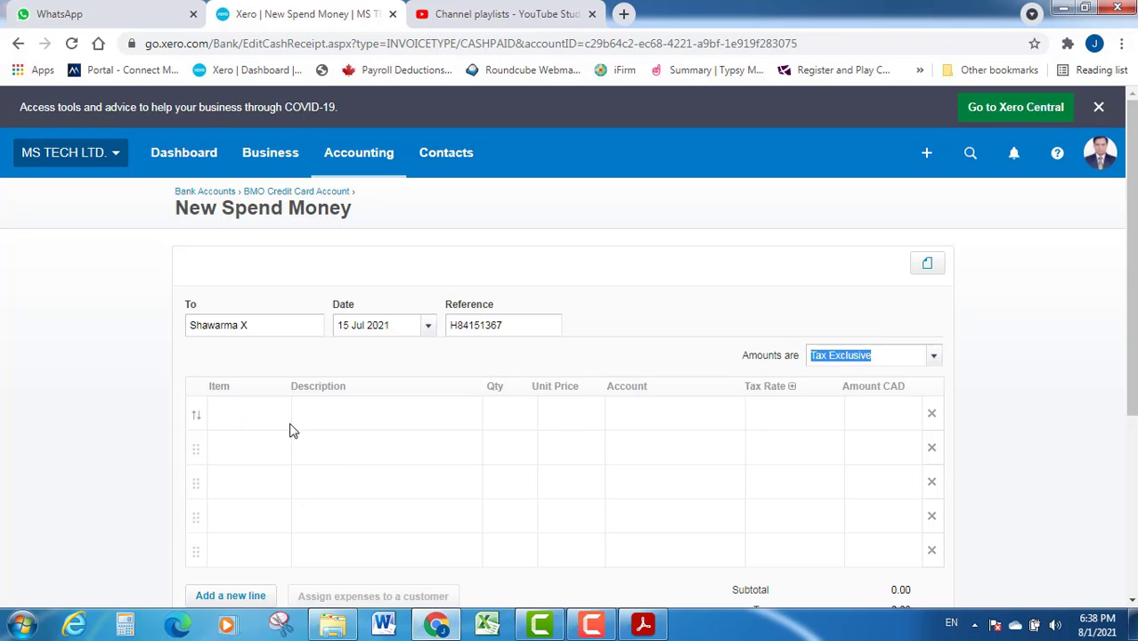
Set the transaction's amounts to Tax Inclusive and open the first line item's description for editing
key("Tab")
left_click(925, 360)
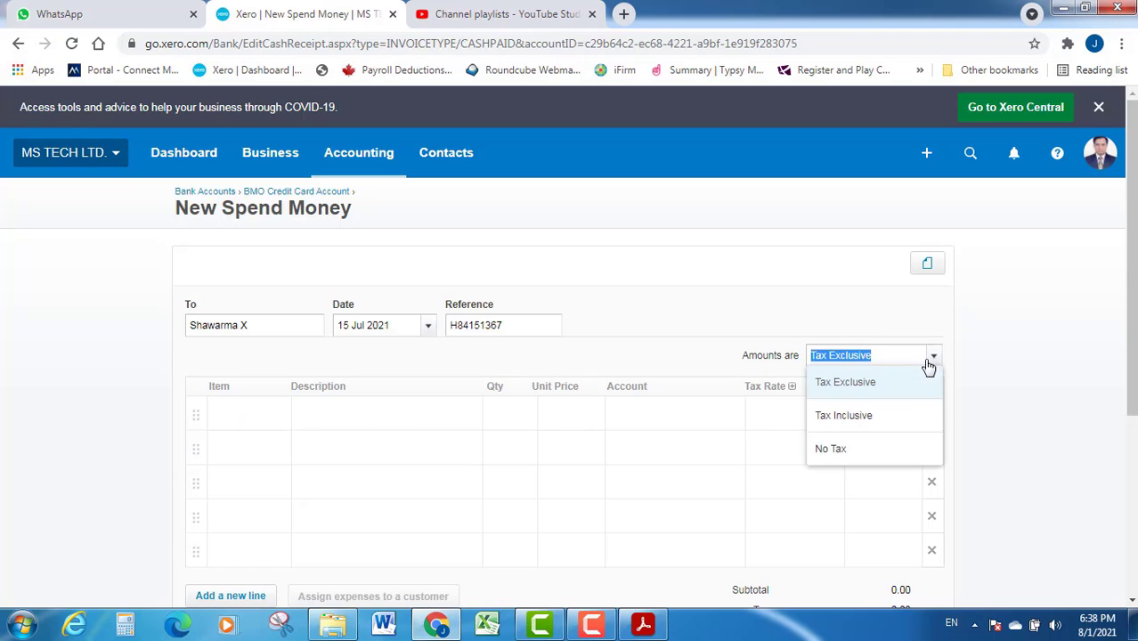
left_click(873, 414)
left_click(392, 423)
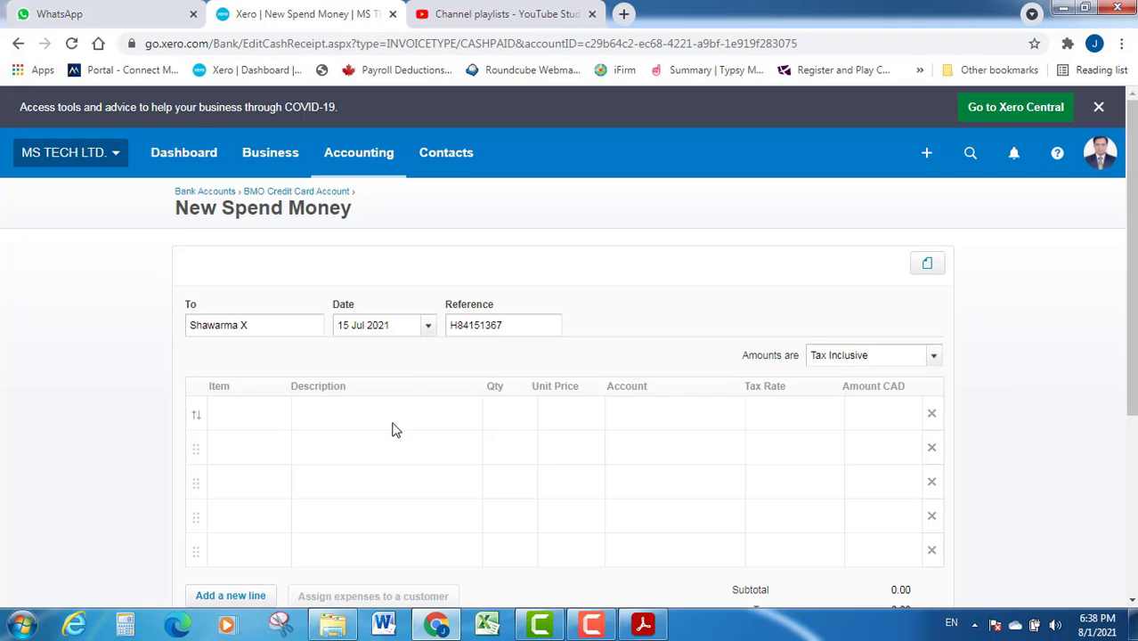
Describe the first line item as Meals & Entertainment with a quantity of 1
left_click(393, 424)
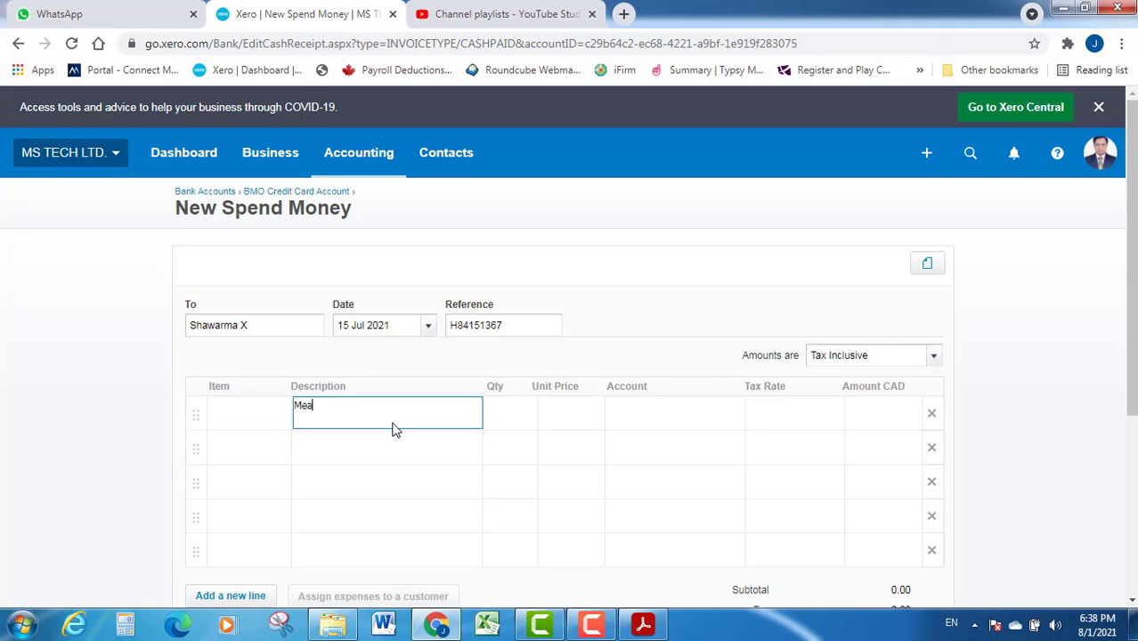
type("Meals & Entertainment")
key("Tab")
type("1")
key("Tab")
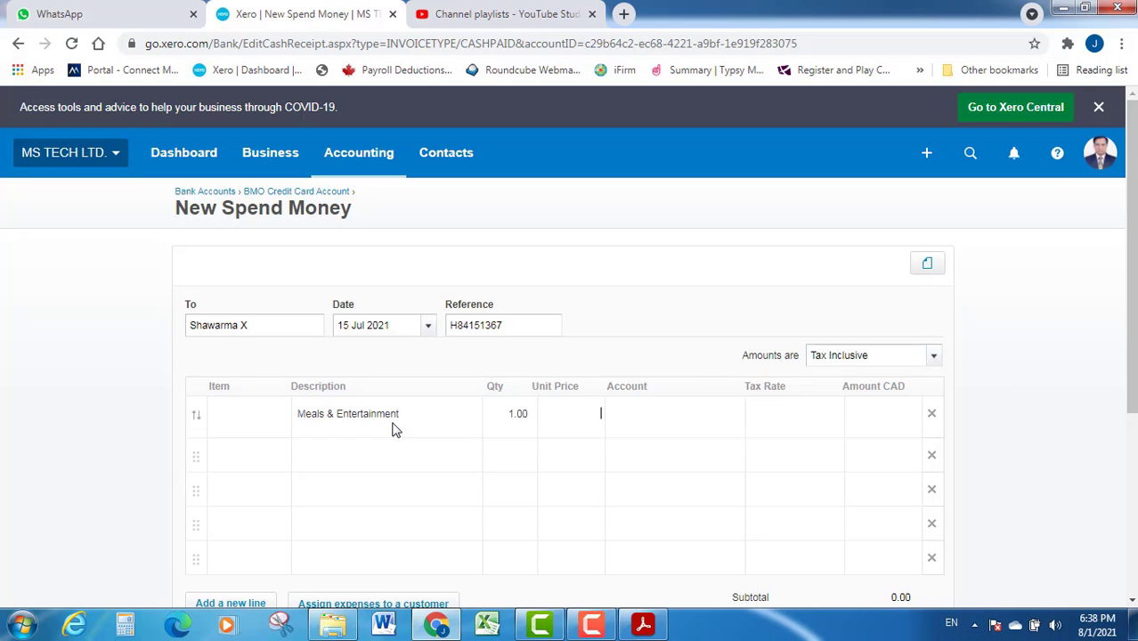
Look up the total on the Meals-27 receipt and enter 53.10 as the line item's unit price
left_click(645, 626)
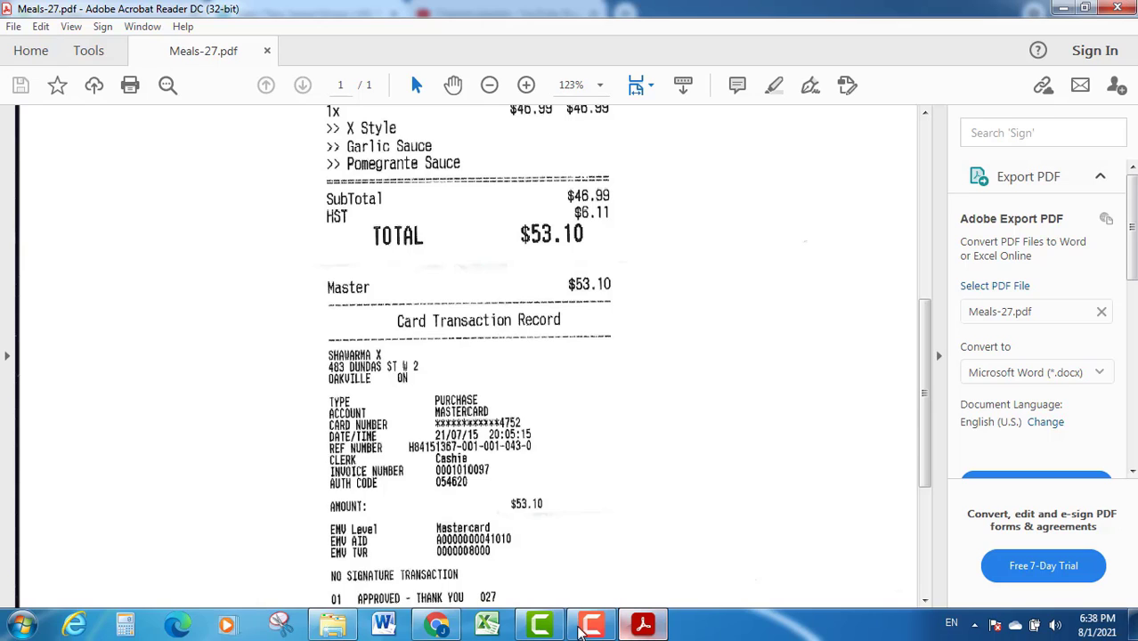
left_click_drag(449, 630, 599, 627)
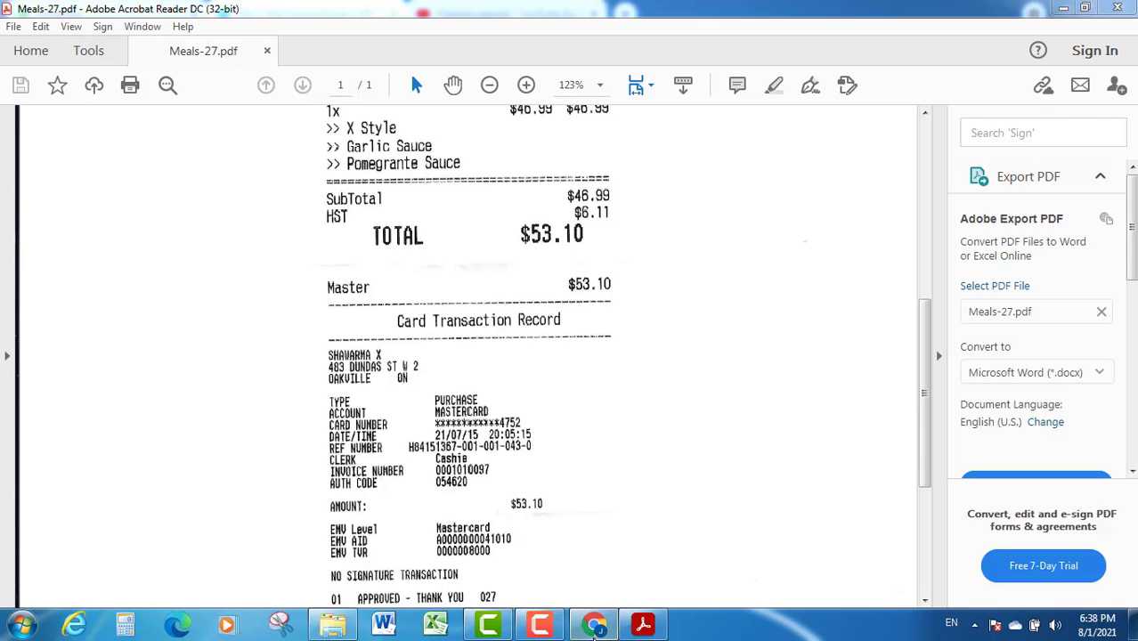
left_click(597, 626)
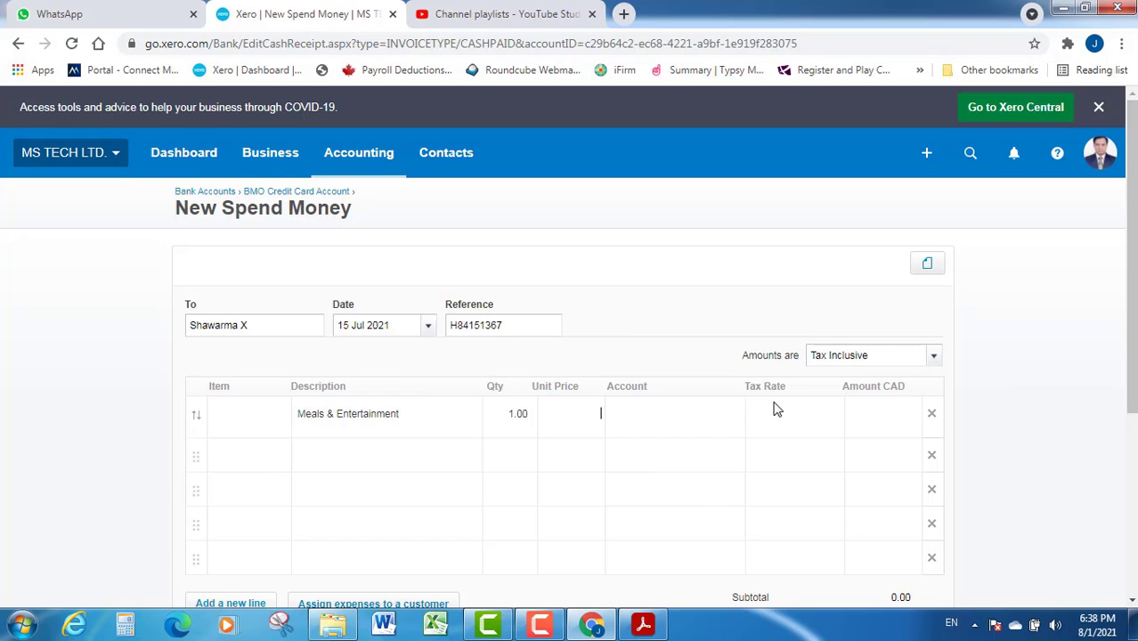
left_click(644, 626)
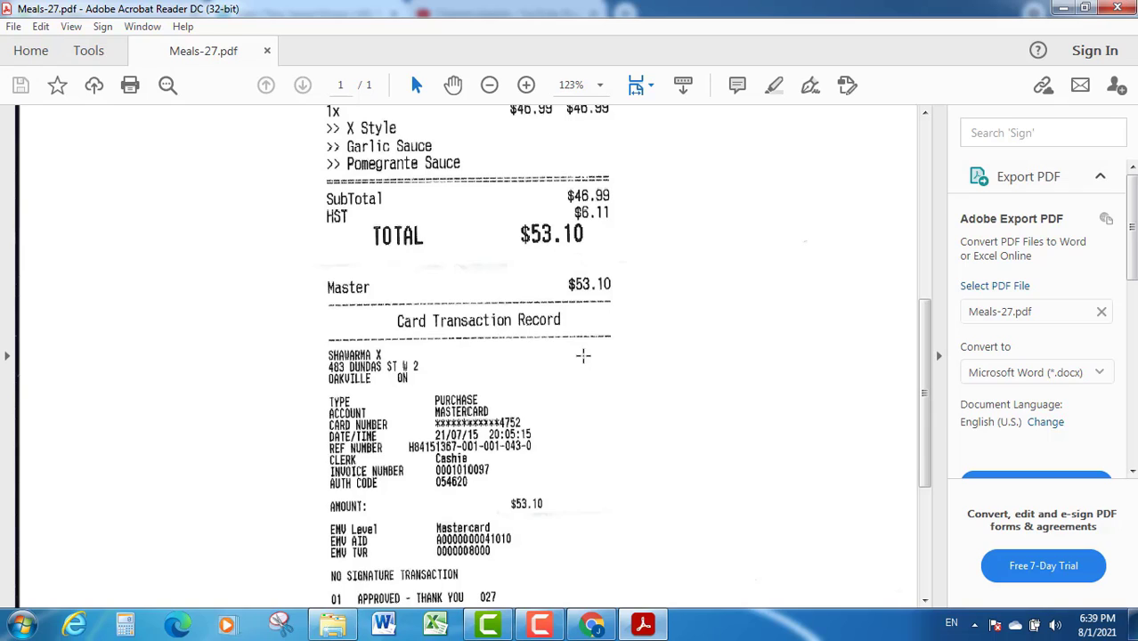
left_click(595, 626)
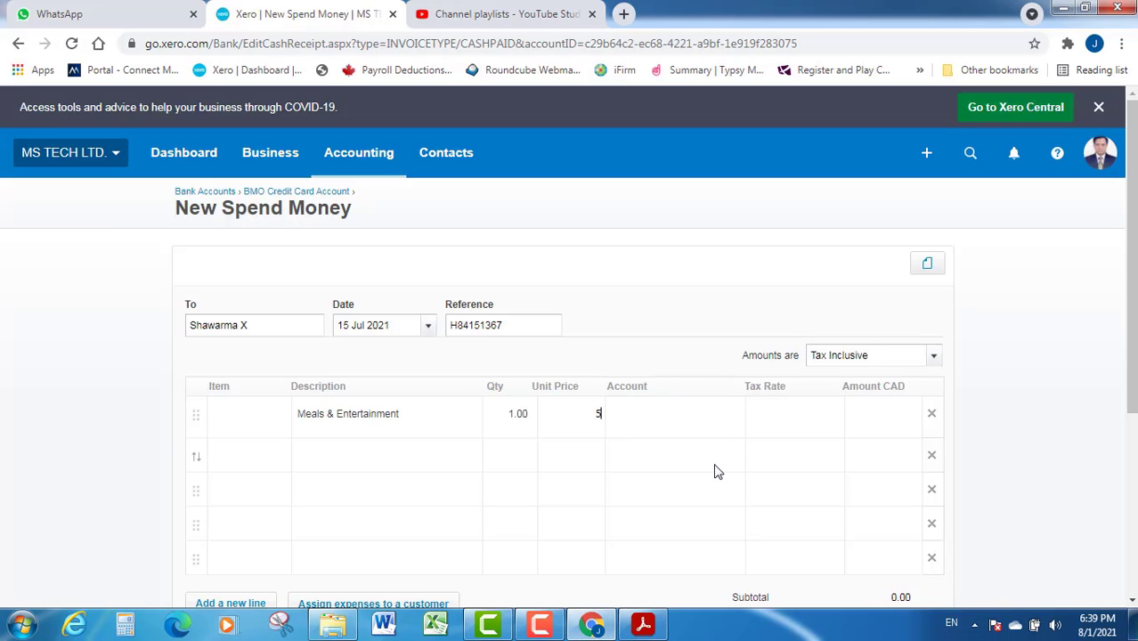
type("10")
key("Tab")
Assign the line item to account 8523 - Meals and Entertainment and compare its tax and total with the Meals-27 receipt
type("meal")
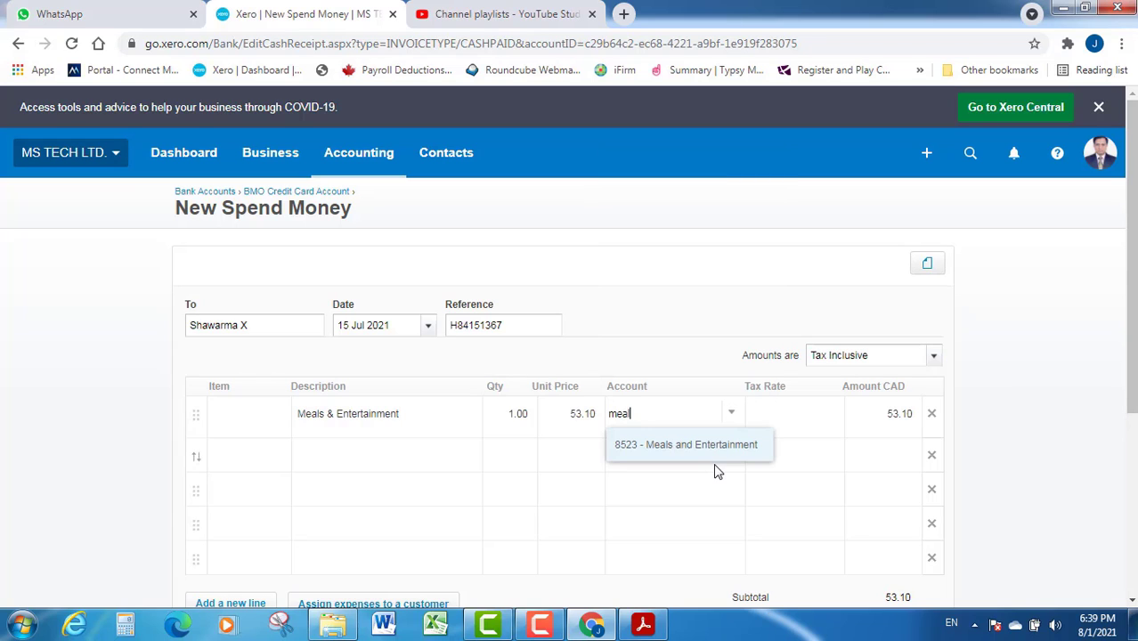
left_click(692, 448)
left_click_drag(1132, 374, 1131, 435)
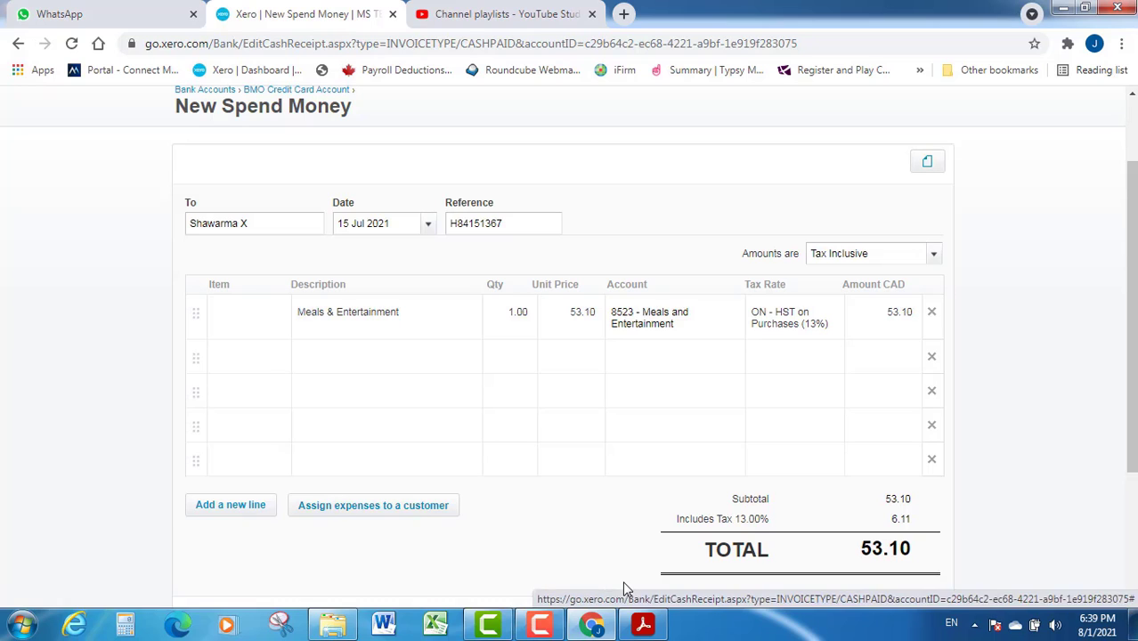
left_click(641, 626)
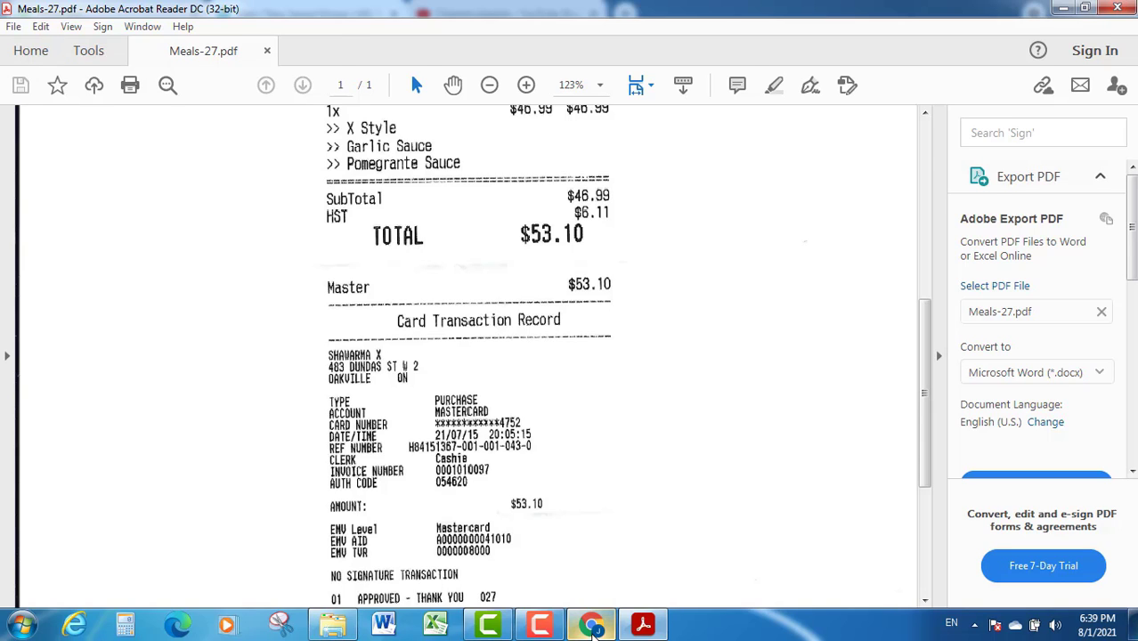
left_click(591, 625)
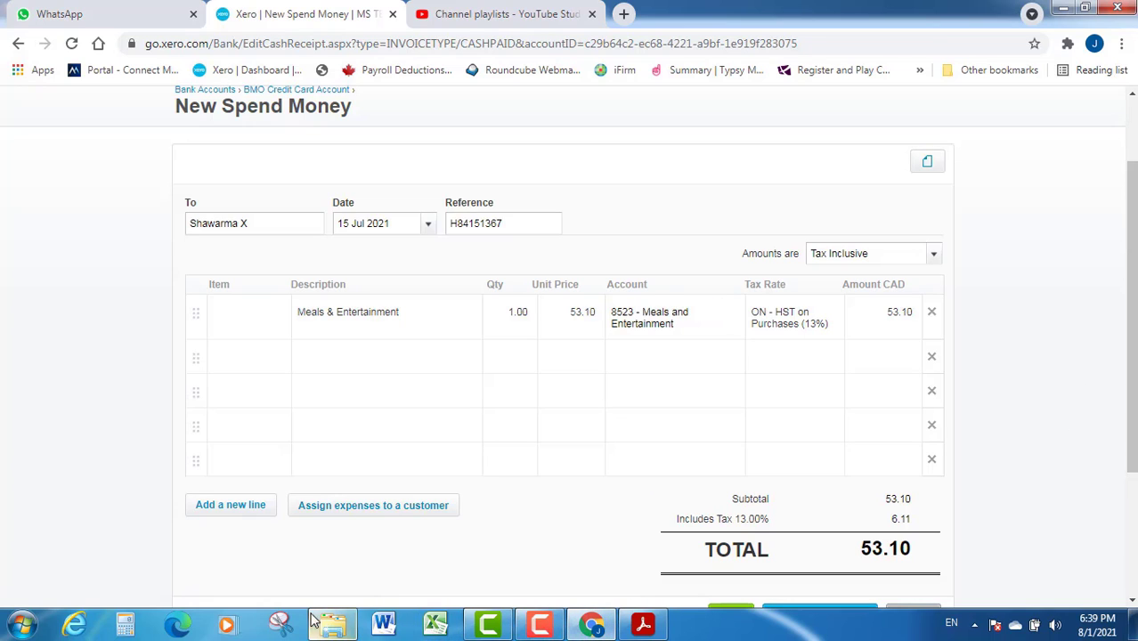
Attach the Meals-27 PDF from the 22-07-2021 folder to the Spend Money transaction
left_click_drag(335, 629, 552, 634)
left_click(545, 626)
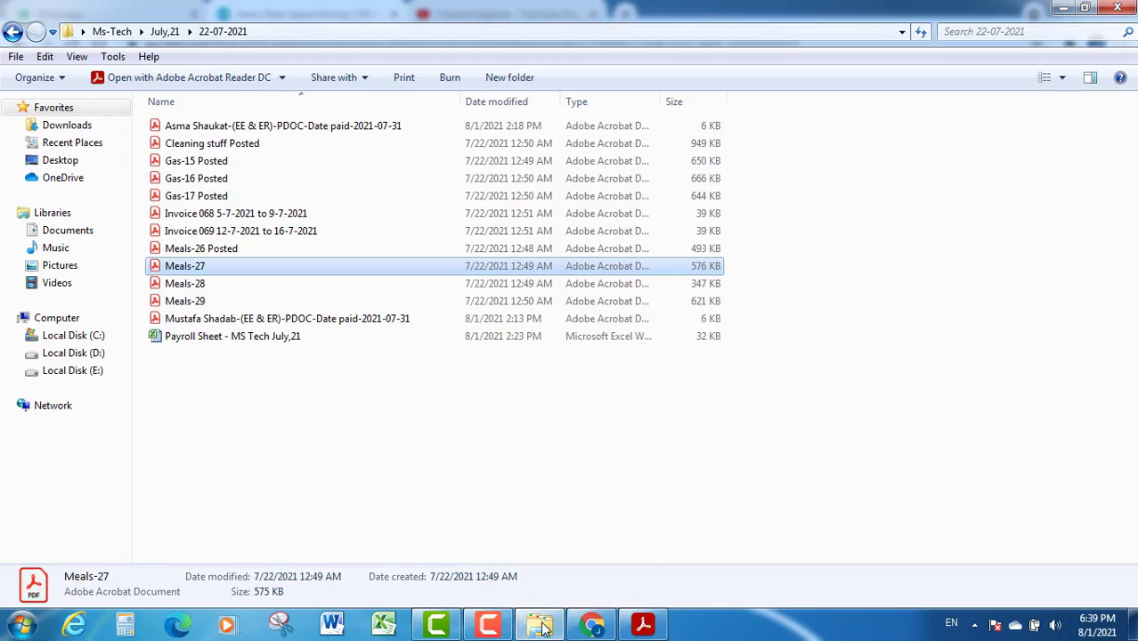
left_click_drag(172, 271, 581, 266)
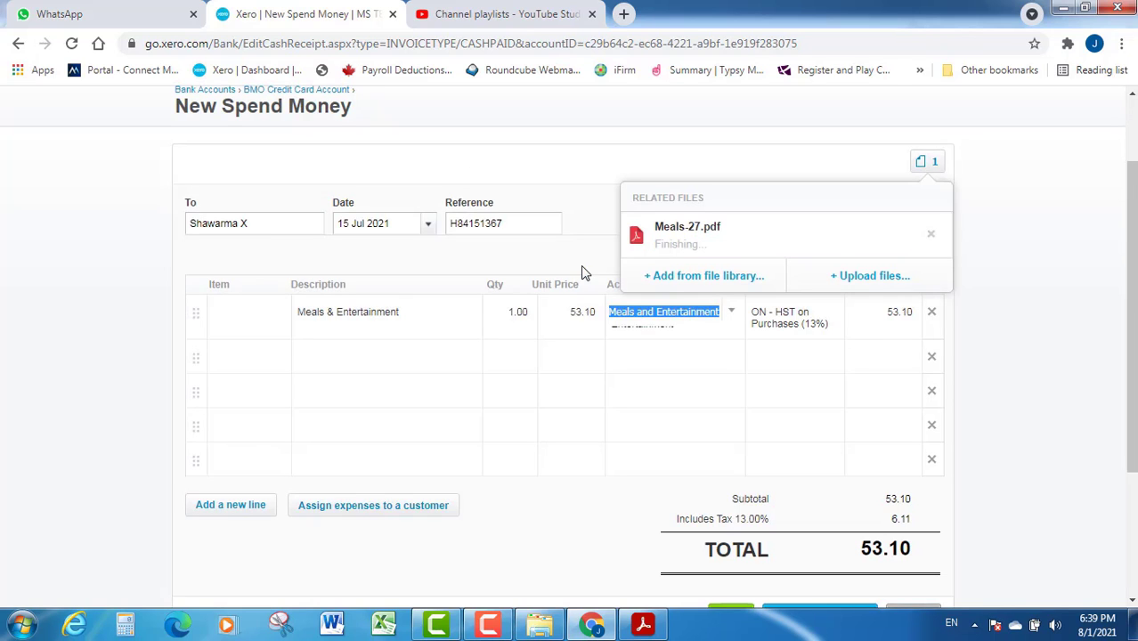
left_click(1067, 289)
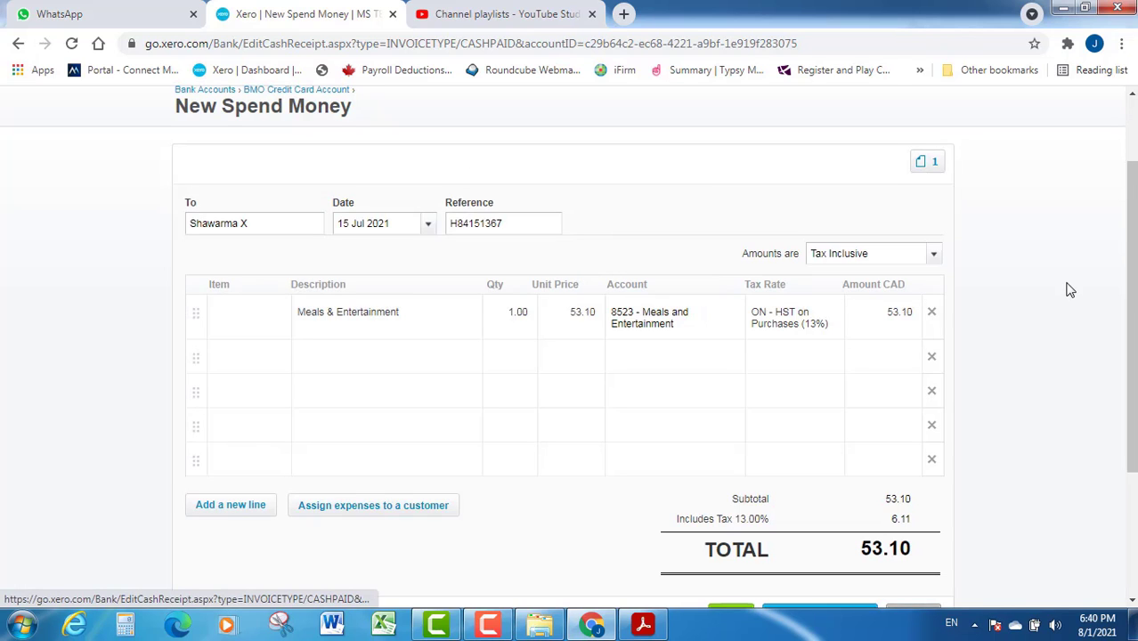
Check the completed transaction against the Meals-27 receipt once more and save it
left_click(643, 624)
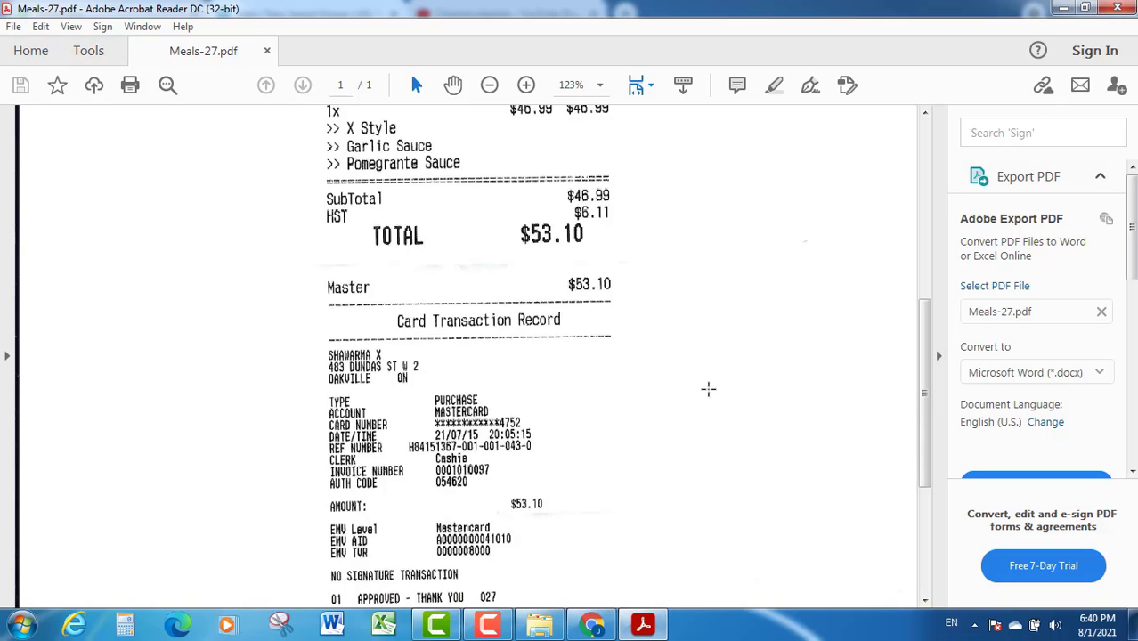
left_click(592, 624)
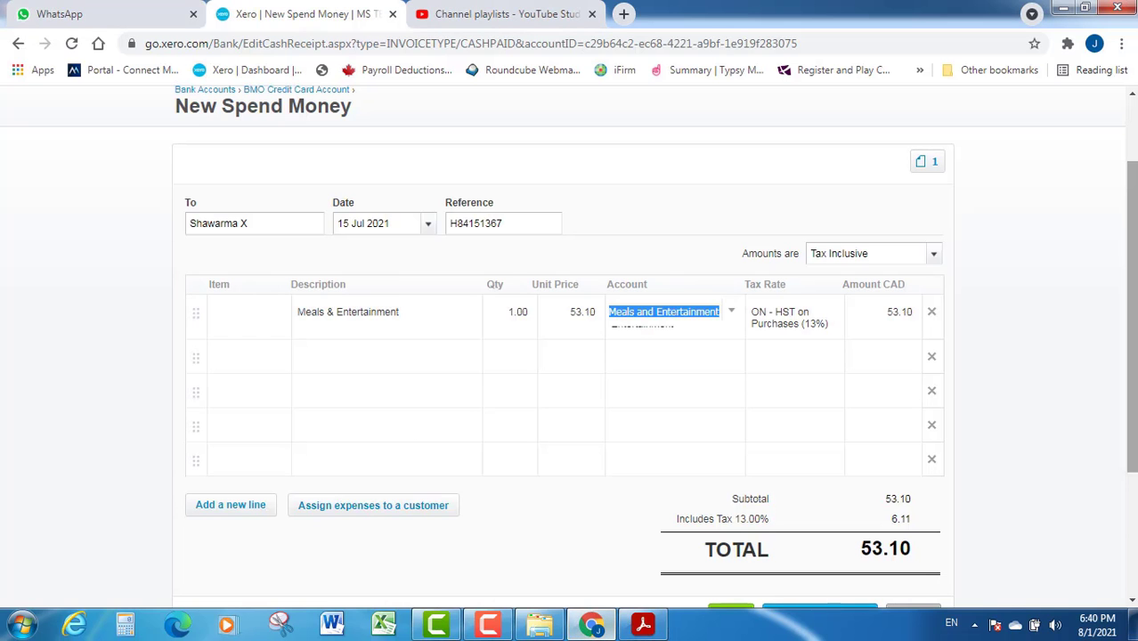
left_click(1013, 322)
left_click_drag(1132, 323, 1131, 403)
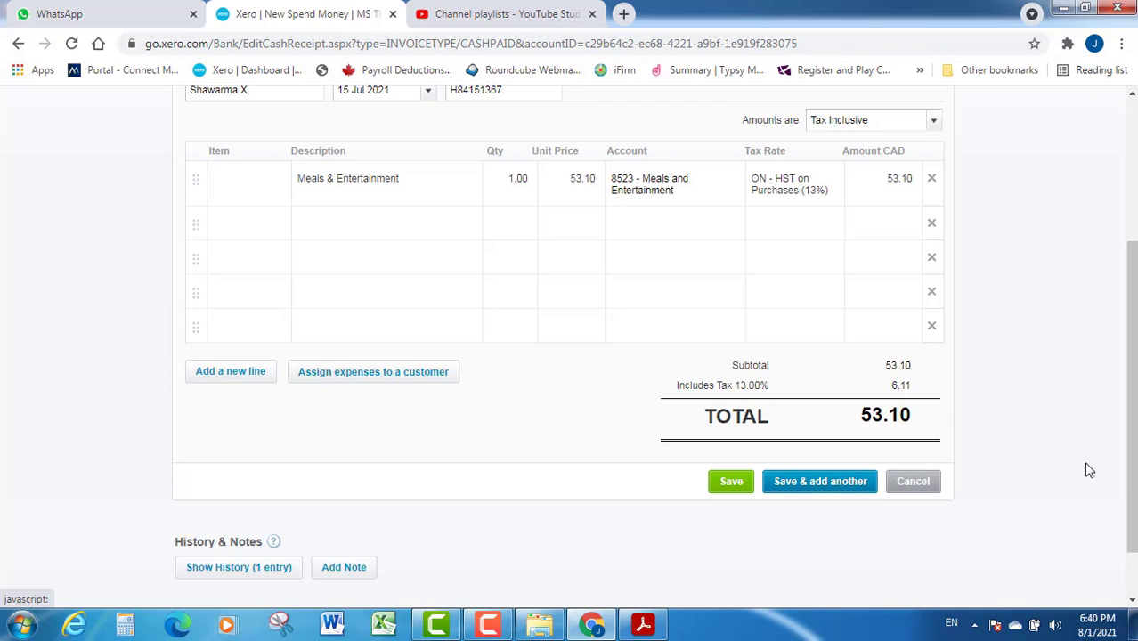
mouse_move(1132, 437)
left_mouse_down()
mouse_move(1123, 335)
mouse_move(1125, 433)
left_mouse_up()
left_click(734, 525)
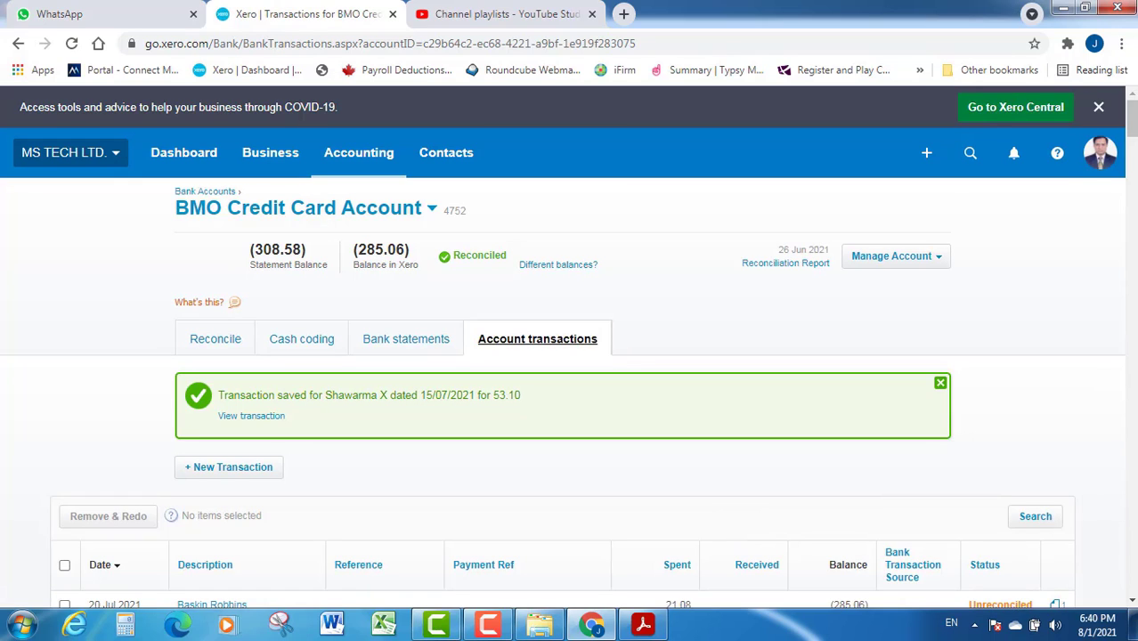
scroll(1134, 146, "down", 1)
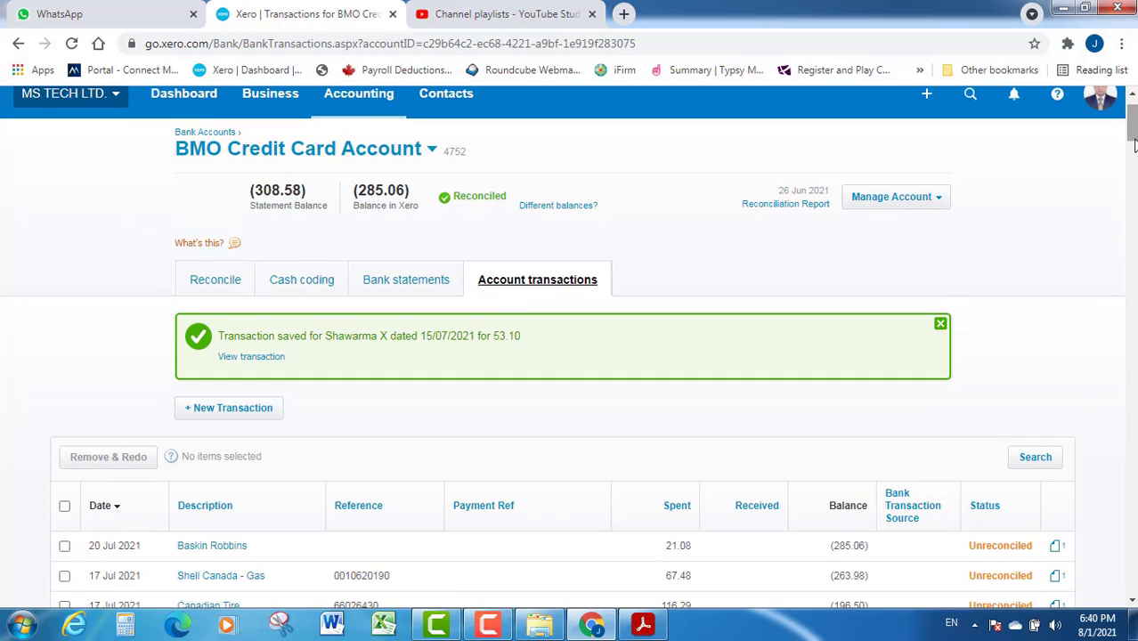
scroll(1134, 145, "up", 1)
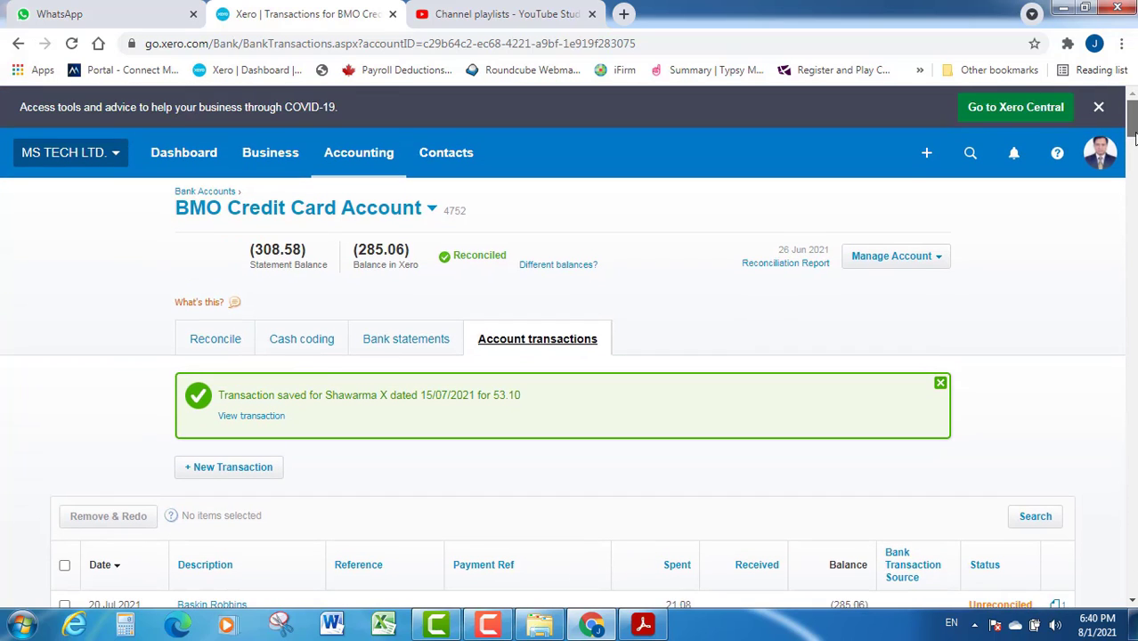
left_click(927, 156)
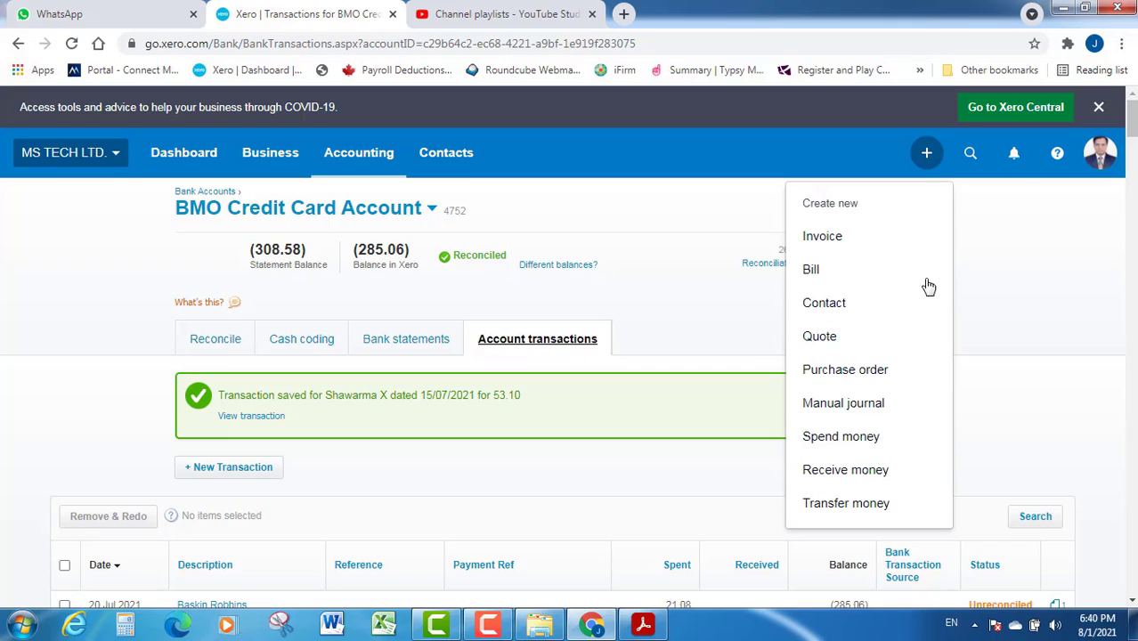
left_click(1035, 420)
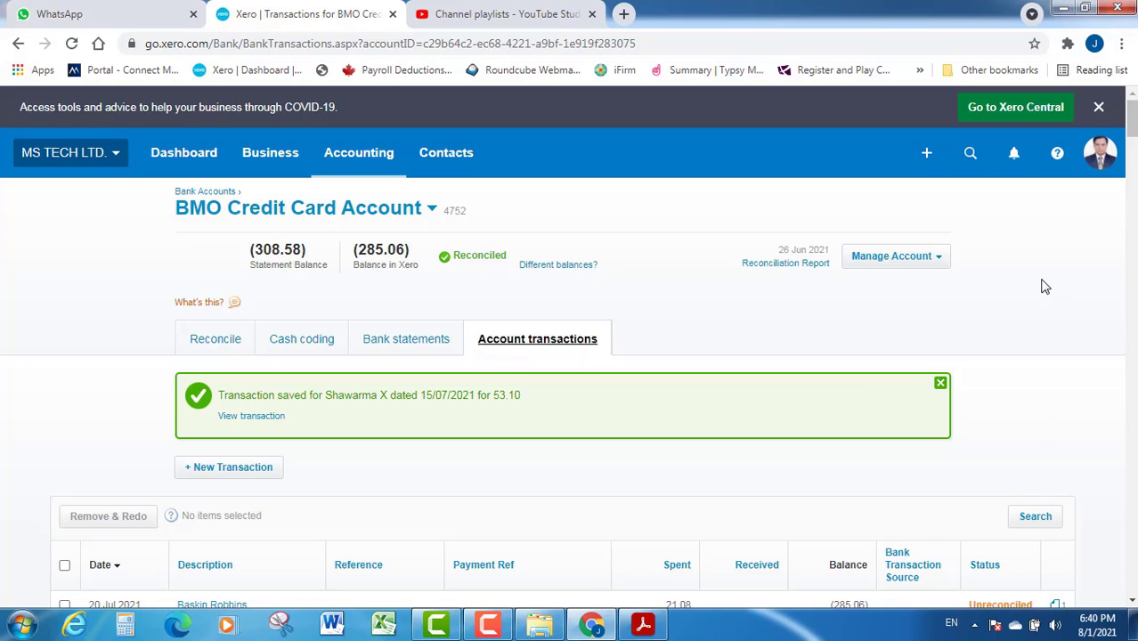
left_click(924, 163)
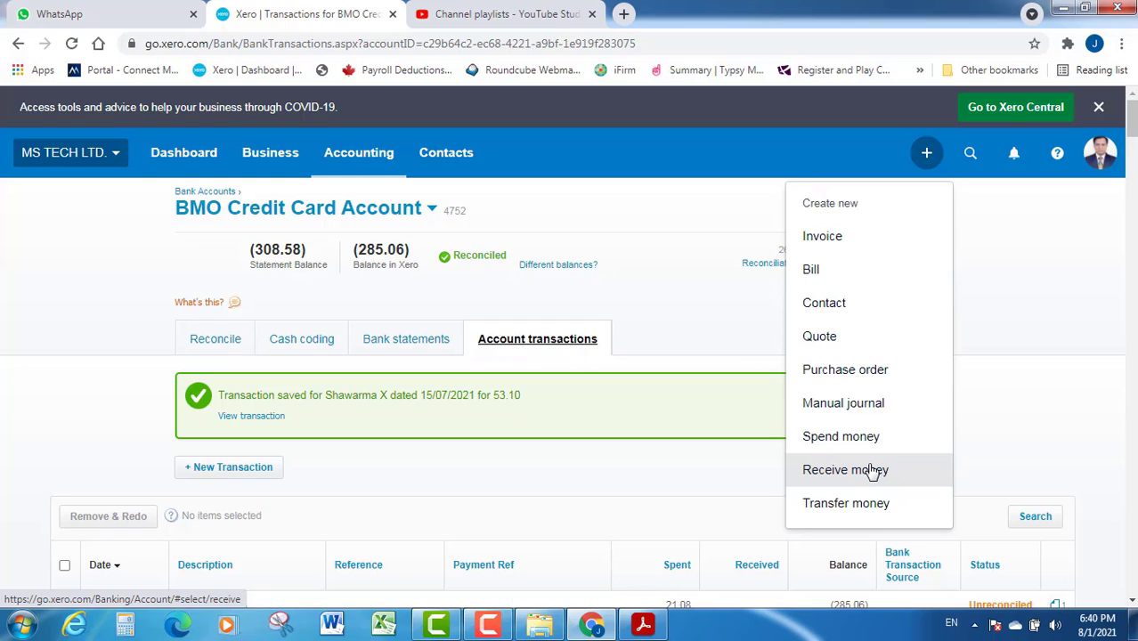
left_click(1051, 379)
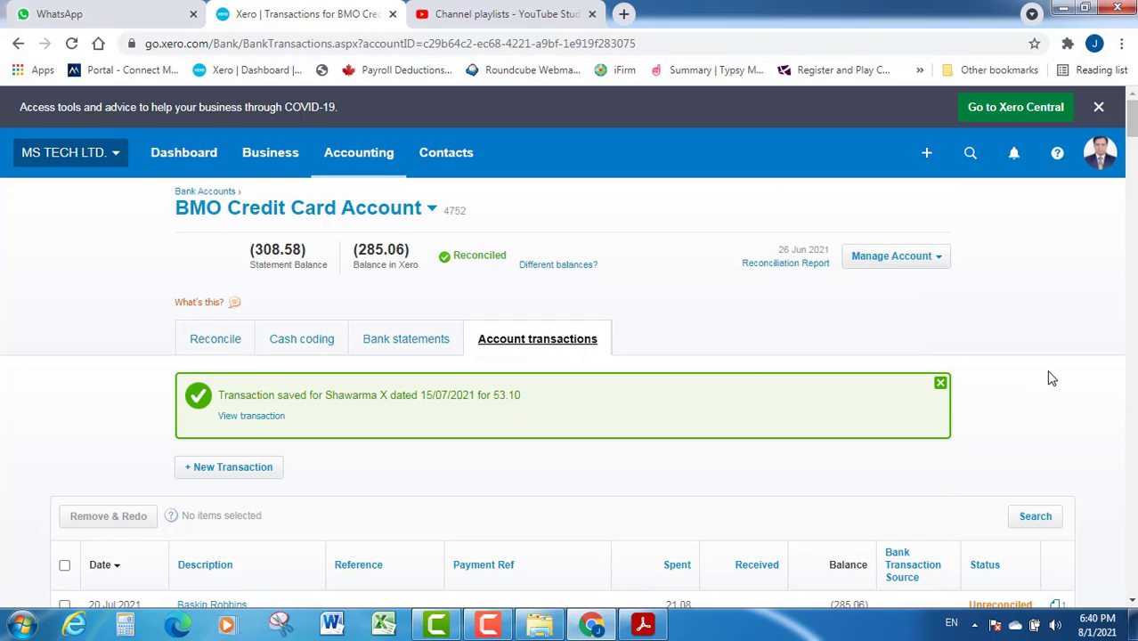
Close the receipt in Acrobat Reader and rename its file in the 22-07-2021 folder to "Meals-27 Posted"
left_click(643, 623)
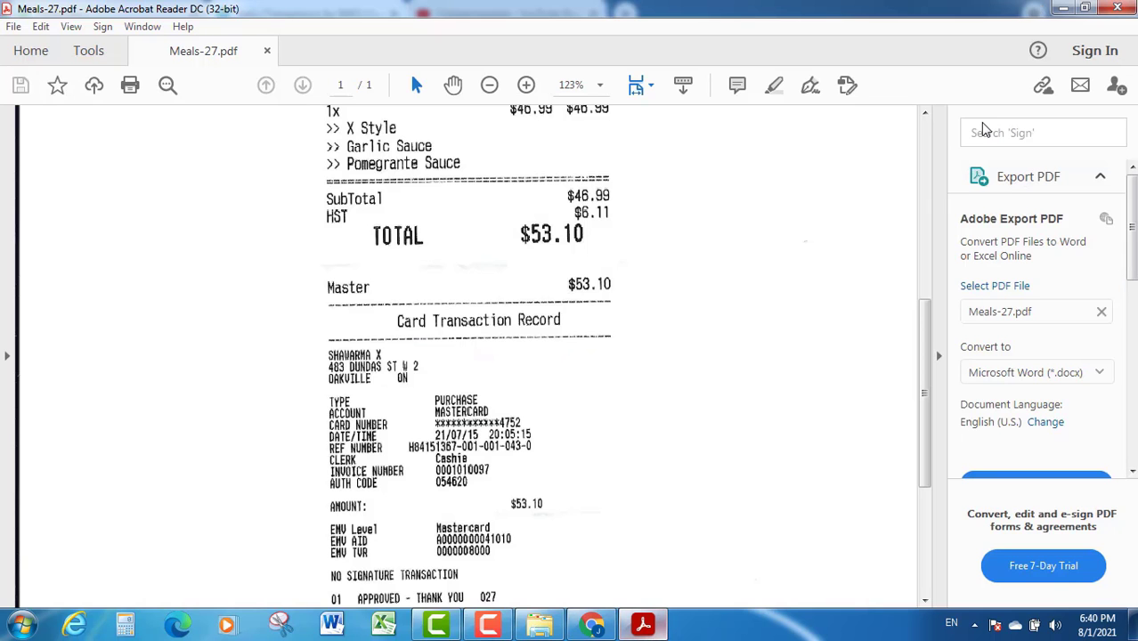
left_click(1124, 11)
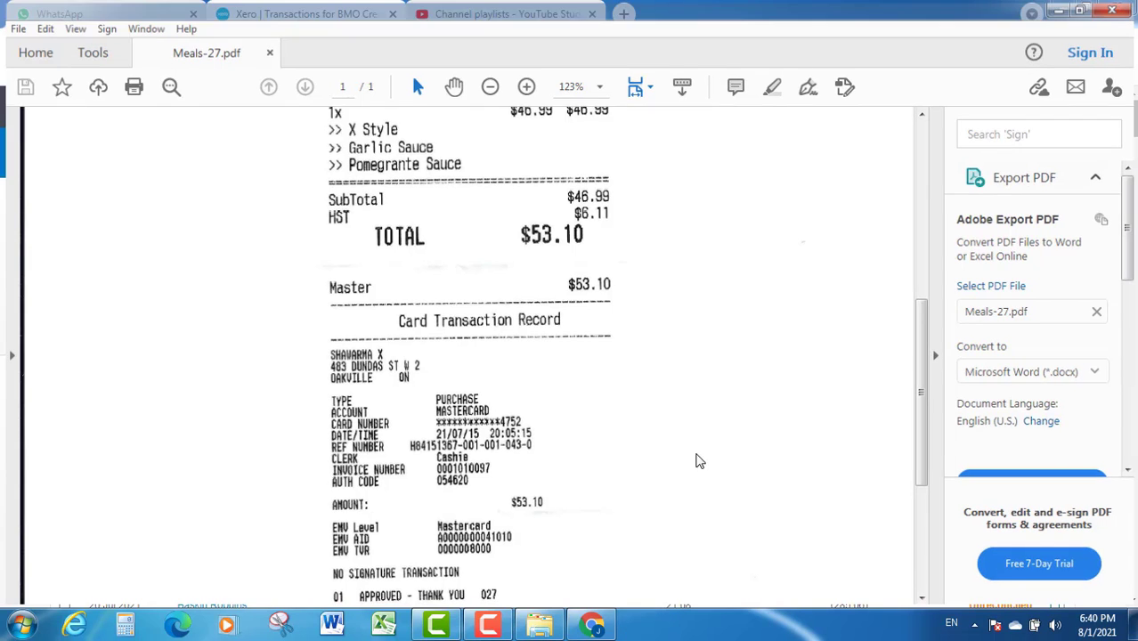
left_click(538, 623)
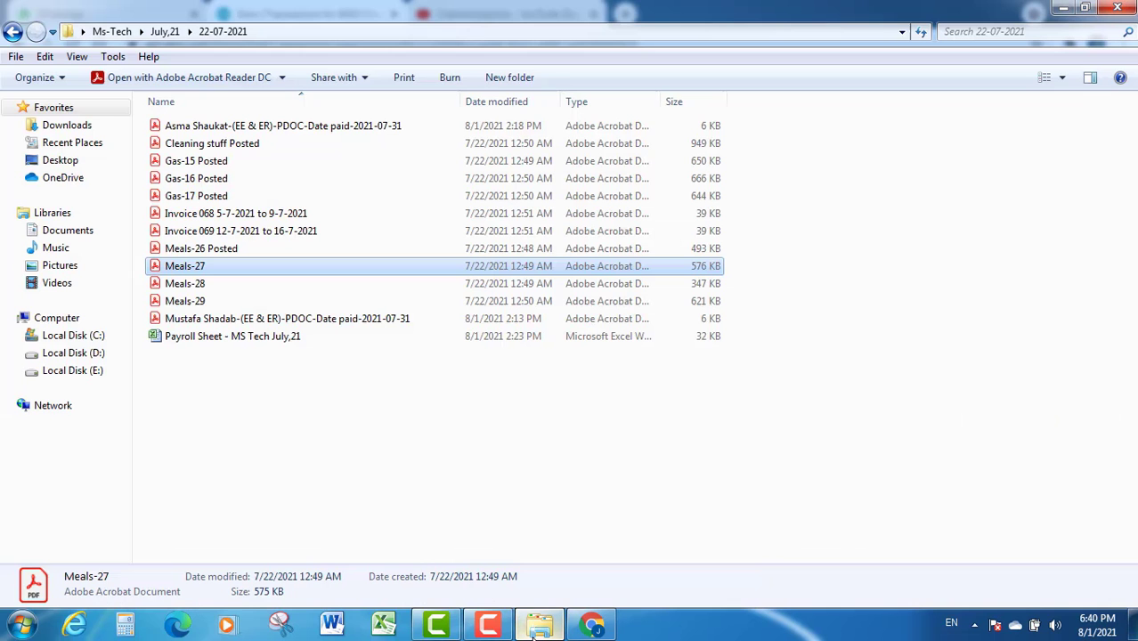
right_click(196, 266)
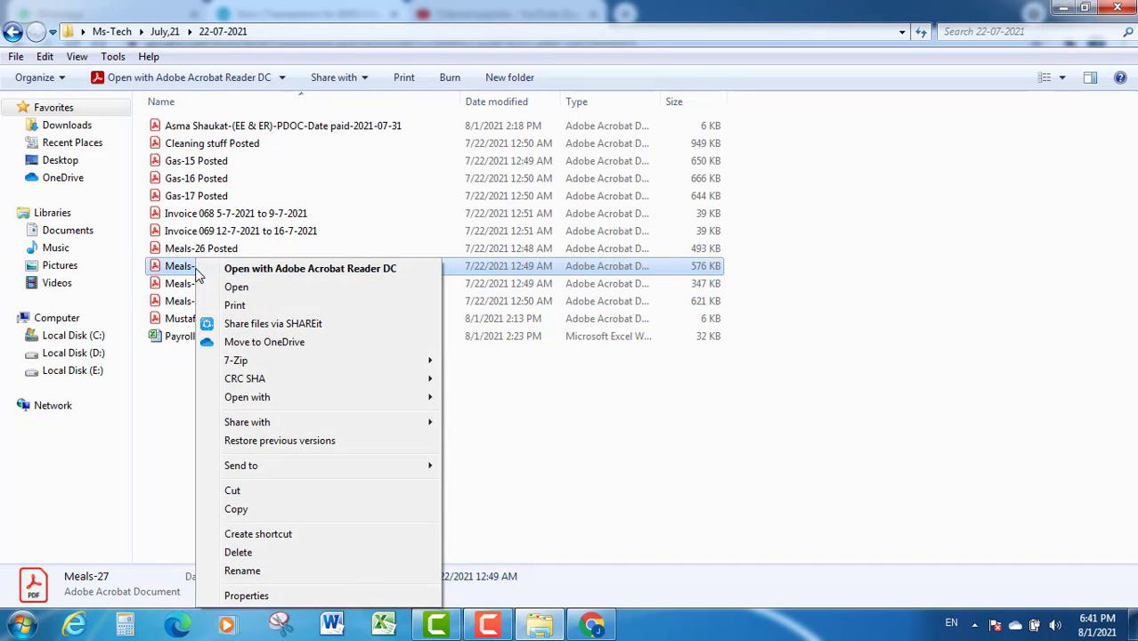
left_click(248, 572)
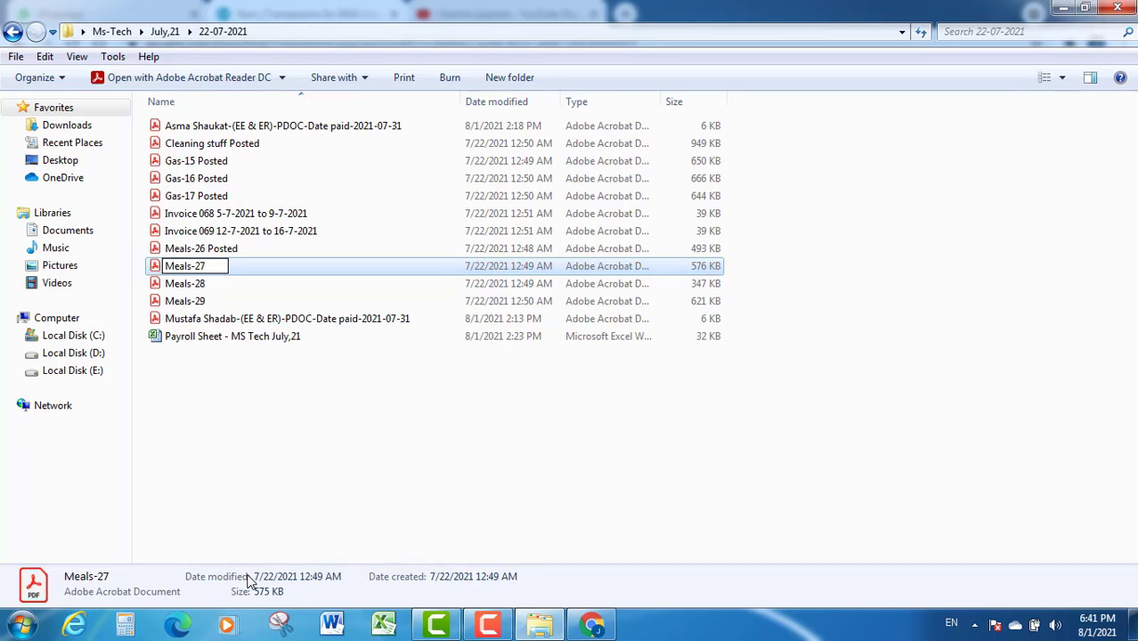
type("Posted")
key("Return")
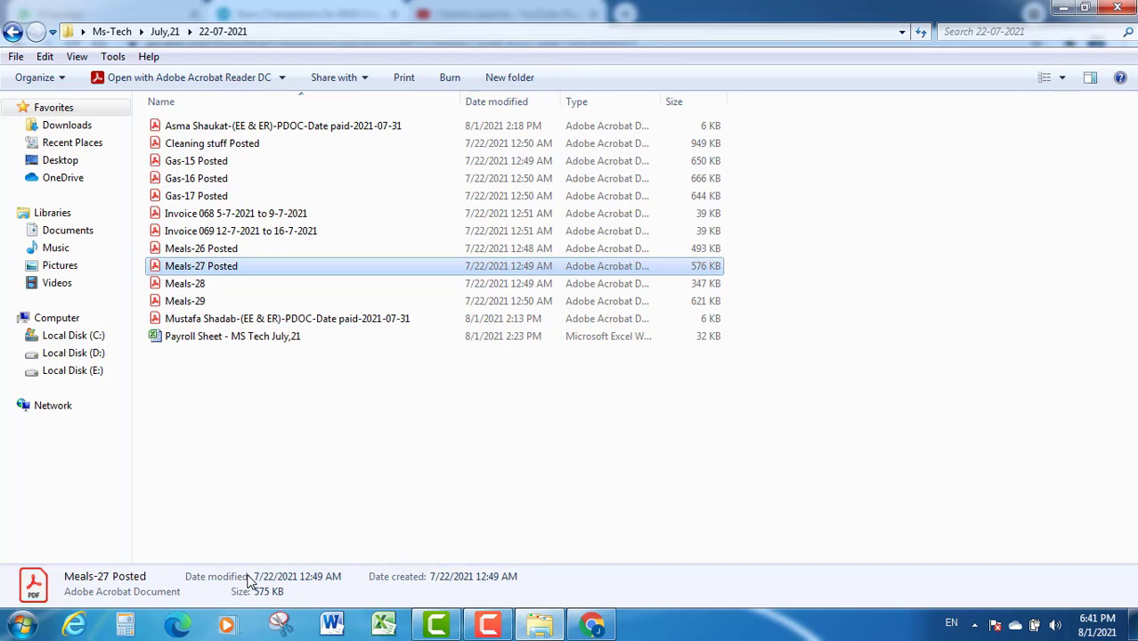
Open the PDF "Invoice 068 5-7-2021 to 9-7-2021" from the folder and review its customer, service and amount details
key("Down")
key("Down")
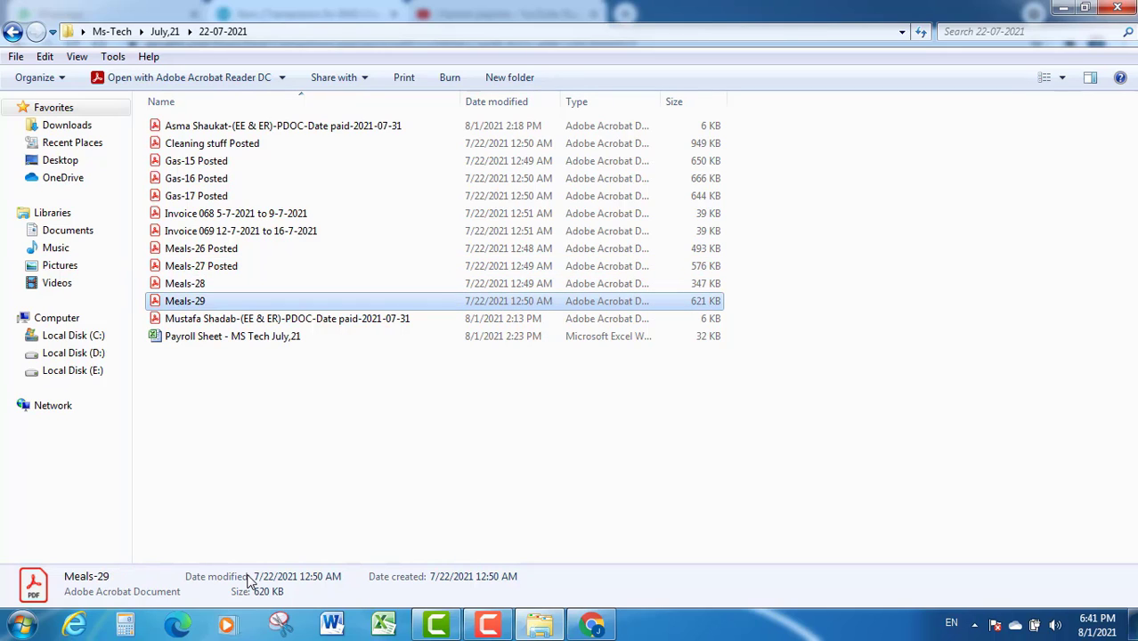
left_click(217, 217)
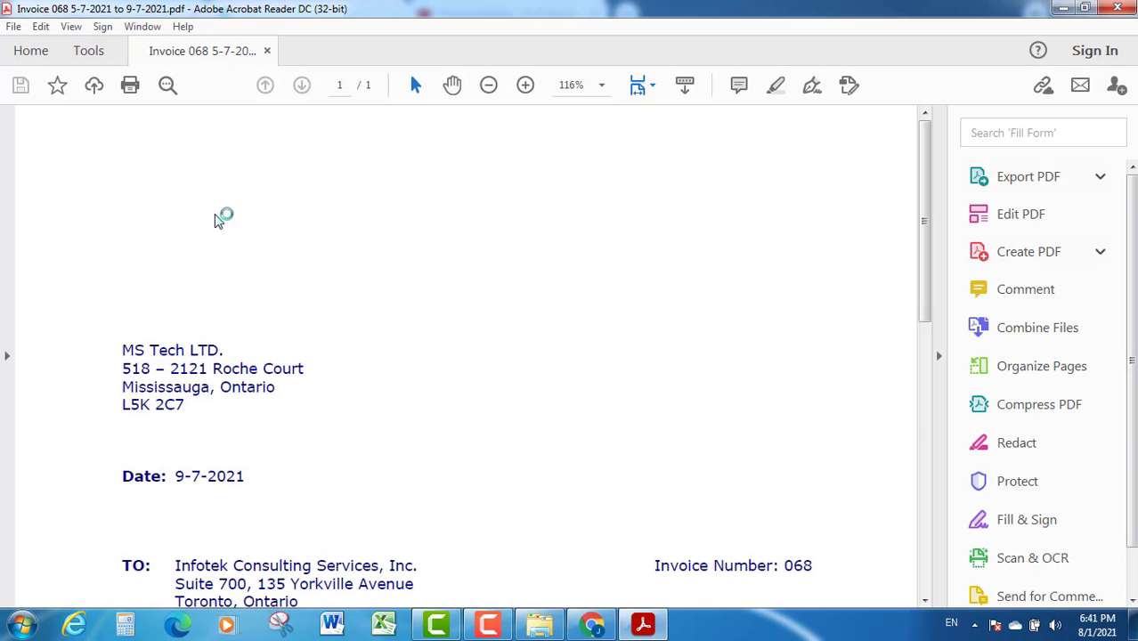
left_click_drag(924, 212, 932, 353)
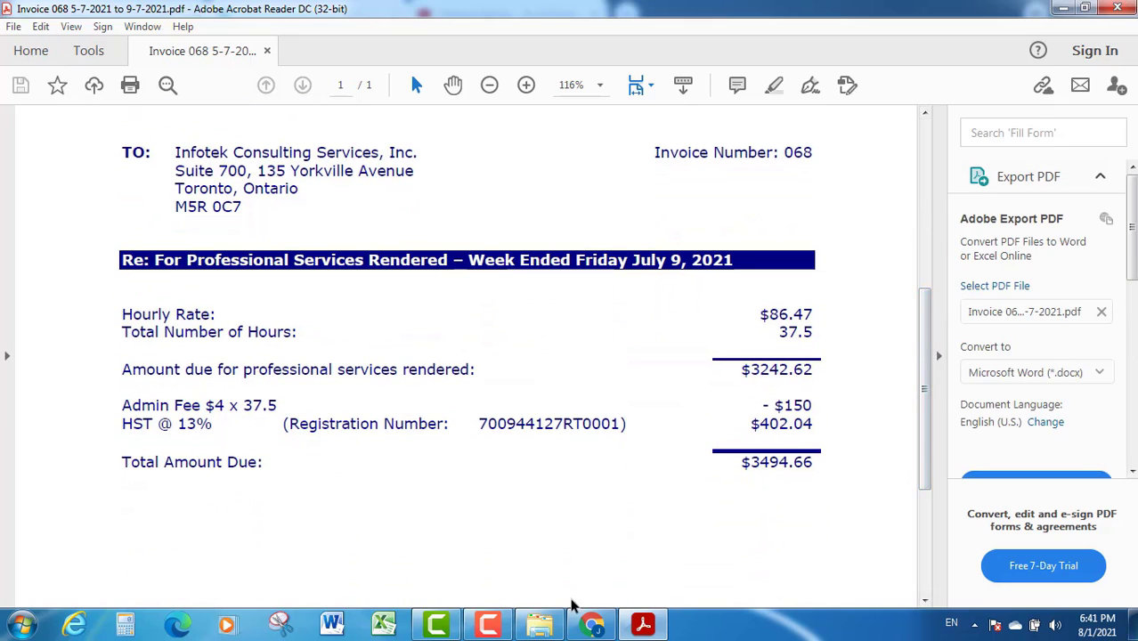
Switch to Xero and open the Account Transactions report with account 8000 - Trade sales of goods and services selected
left_click(577, 621)
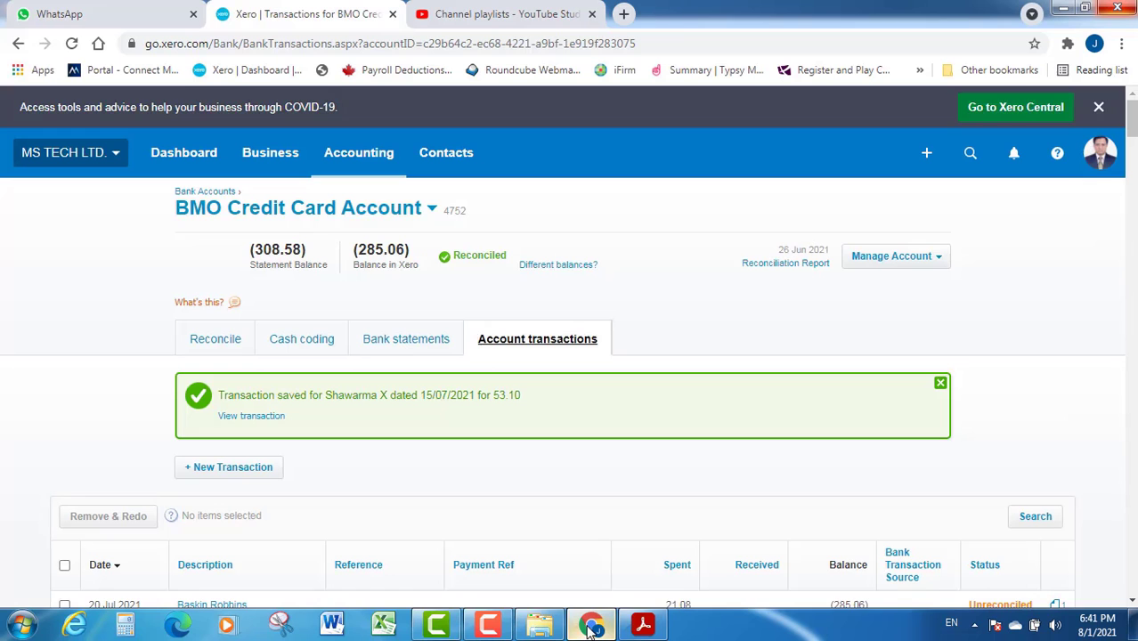
left_click(357, 162)
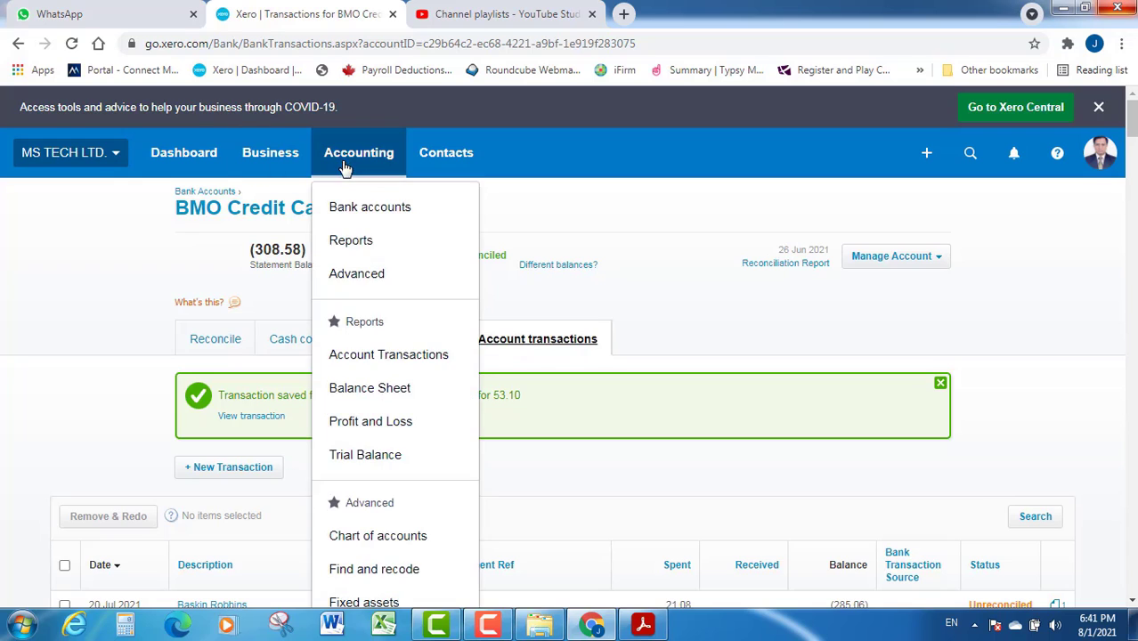
left_click(388, 365)
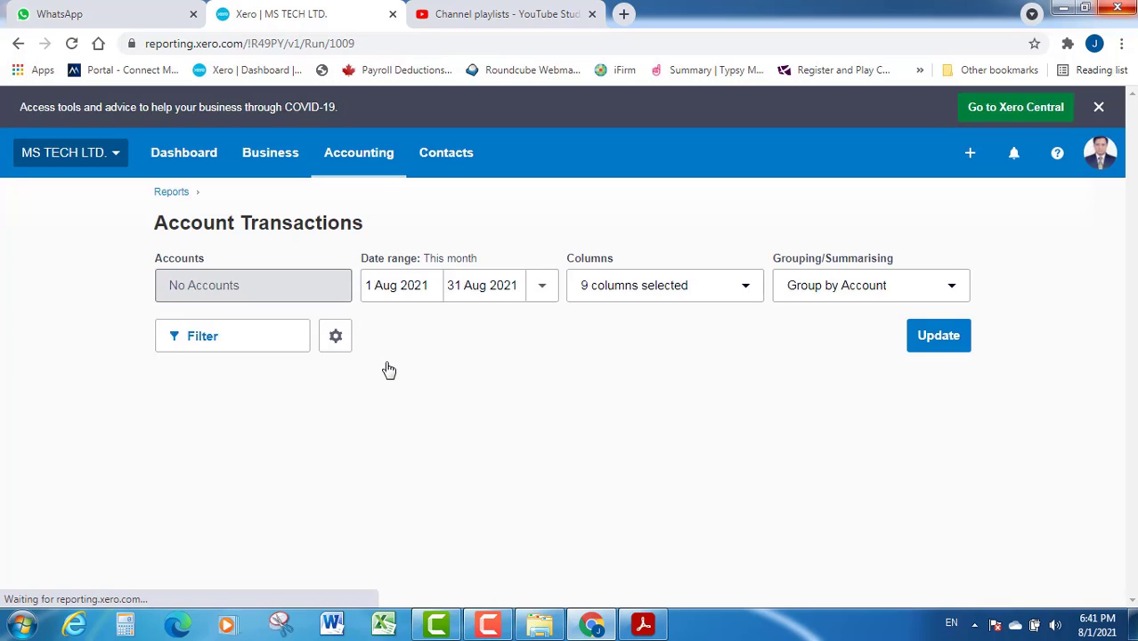
left_click(310, 284)
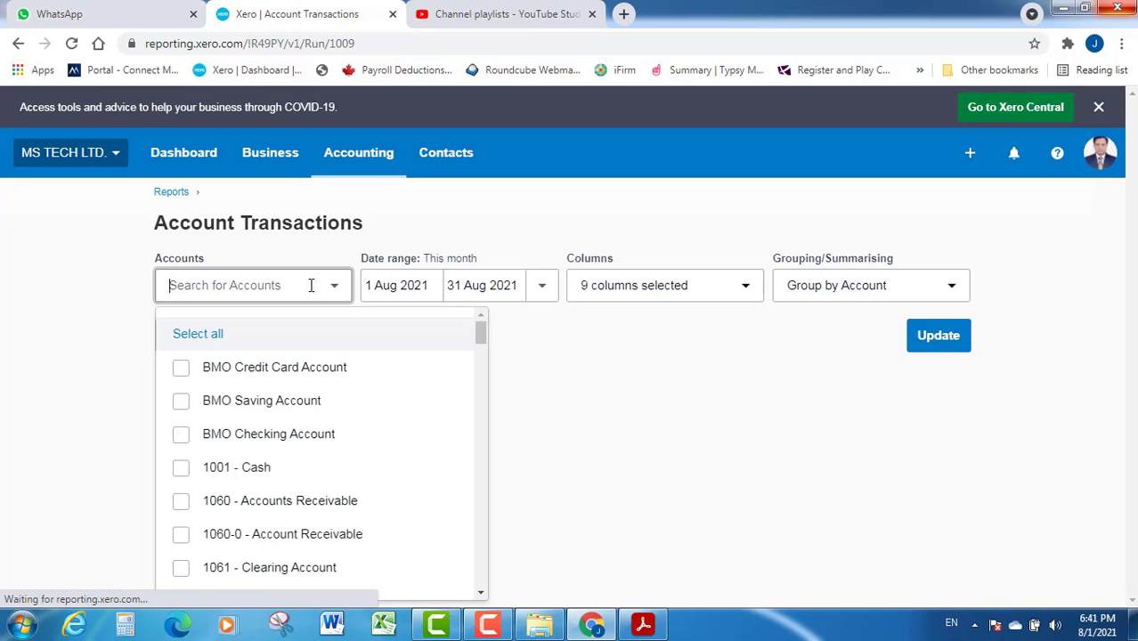
type("sales")
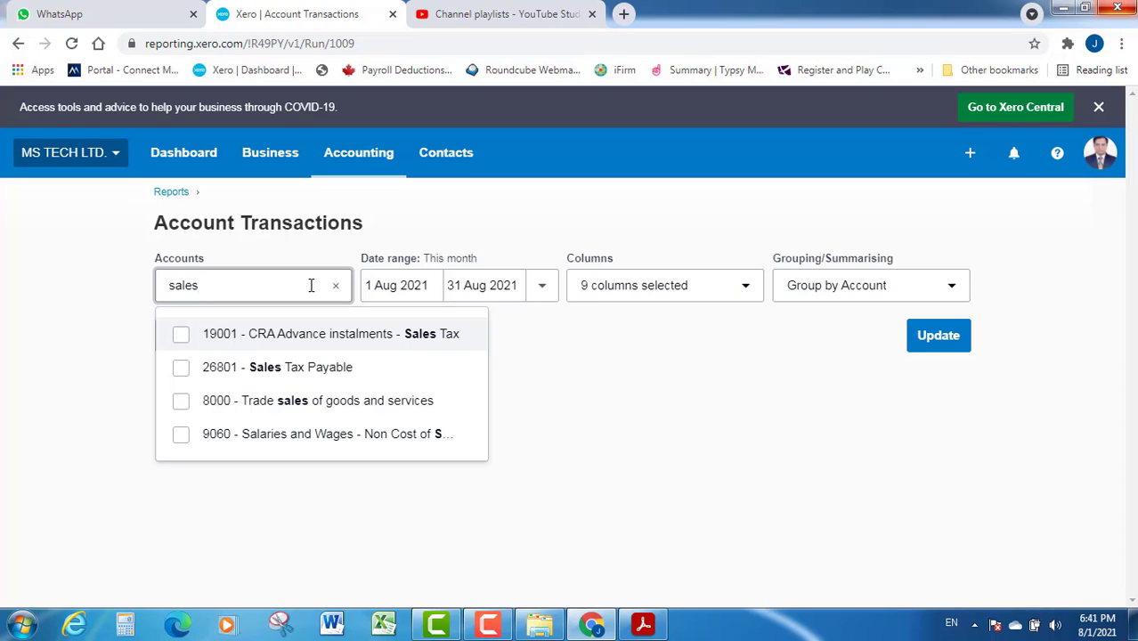
left_click(299, 402)
left_click(552, 374)
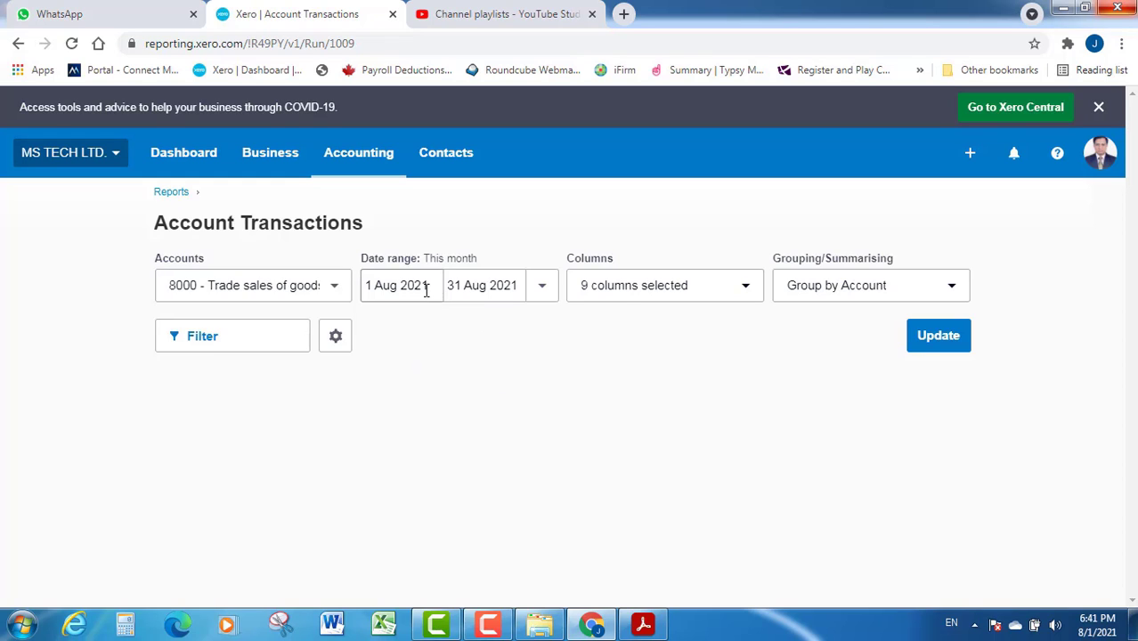
Set the report's start date to 1 Jun 2021, update the report and review the trade sales entries
left_click(402, 285)
left_click(479, 334)
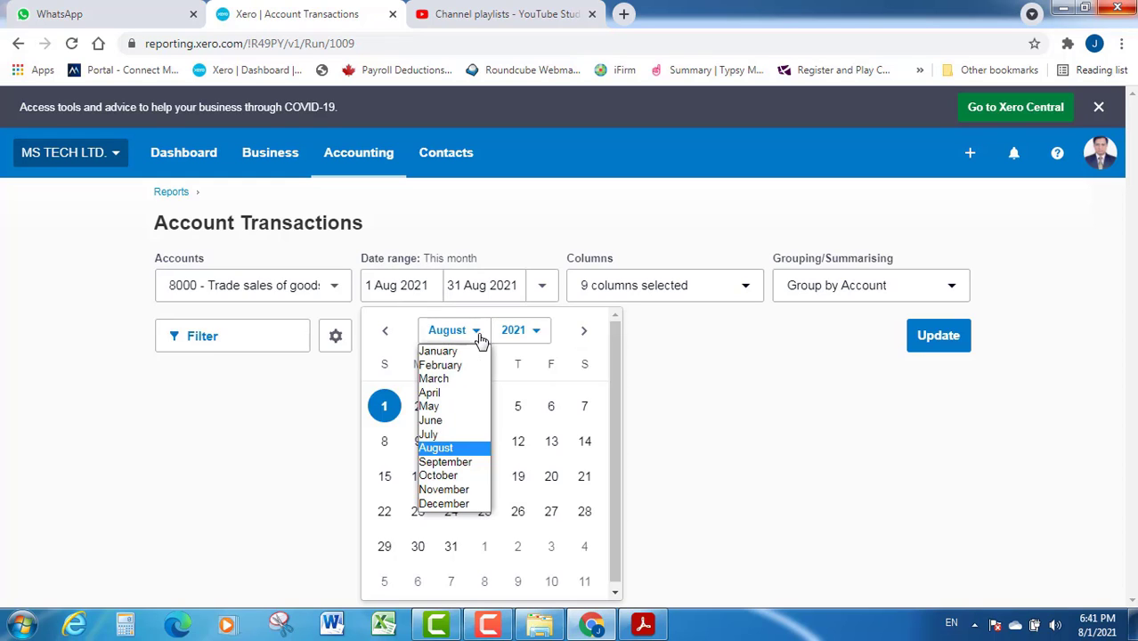
left_click(435, 422)
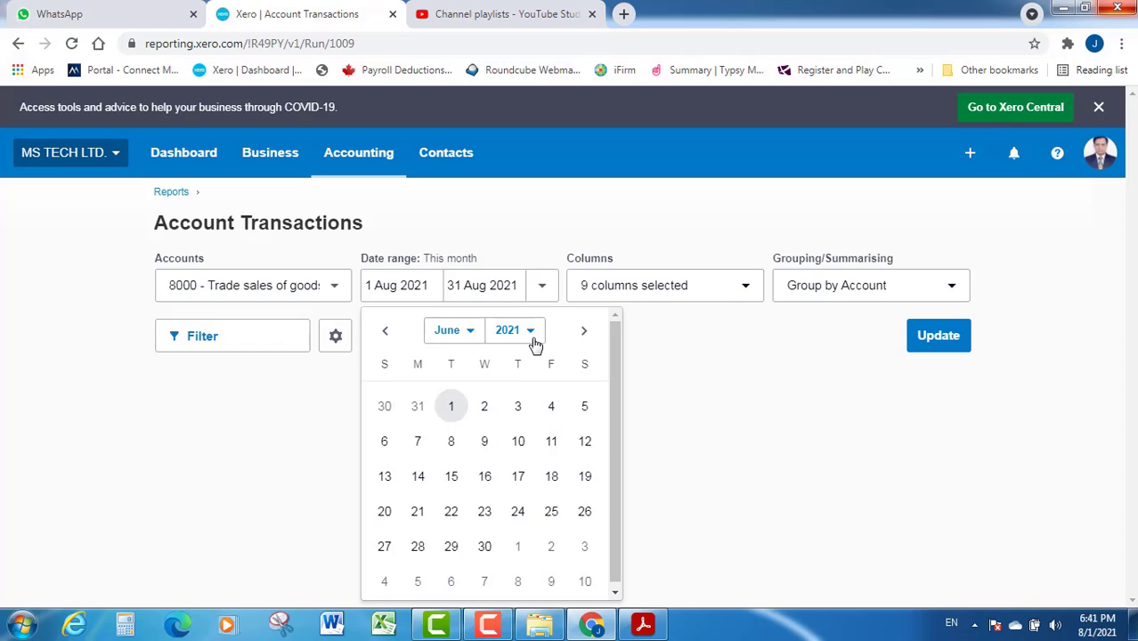
left_click(451, 406)
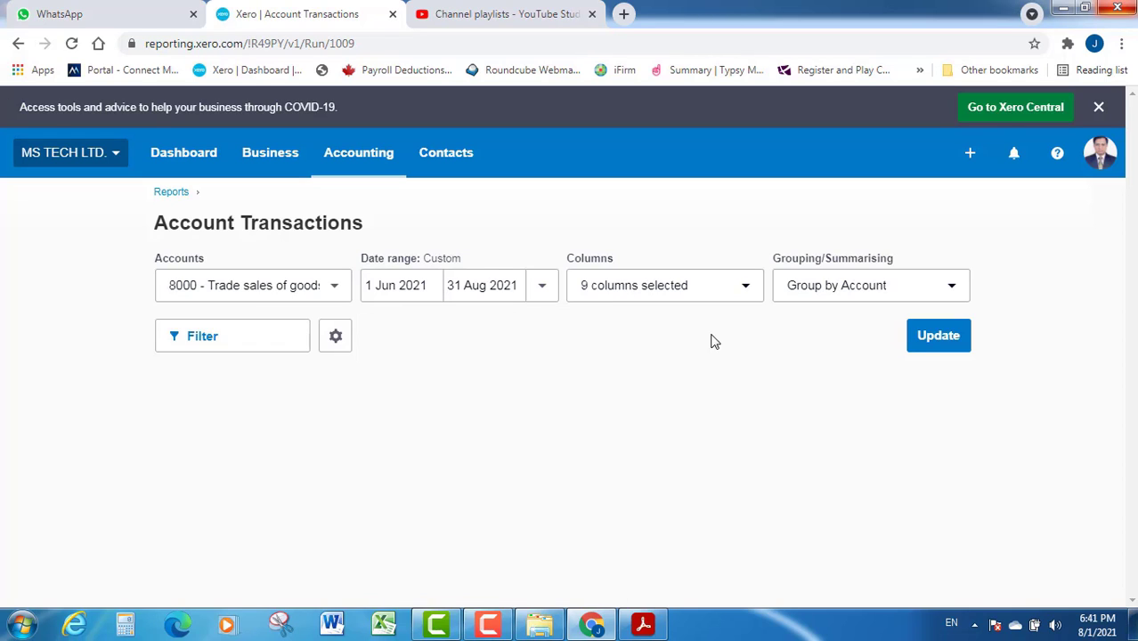
left_click(933, 341)
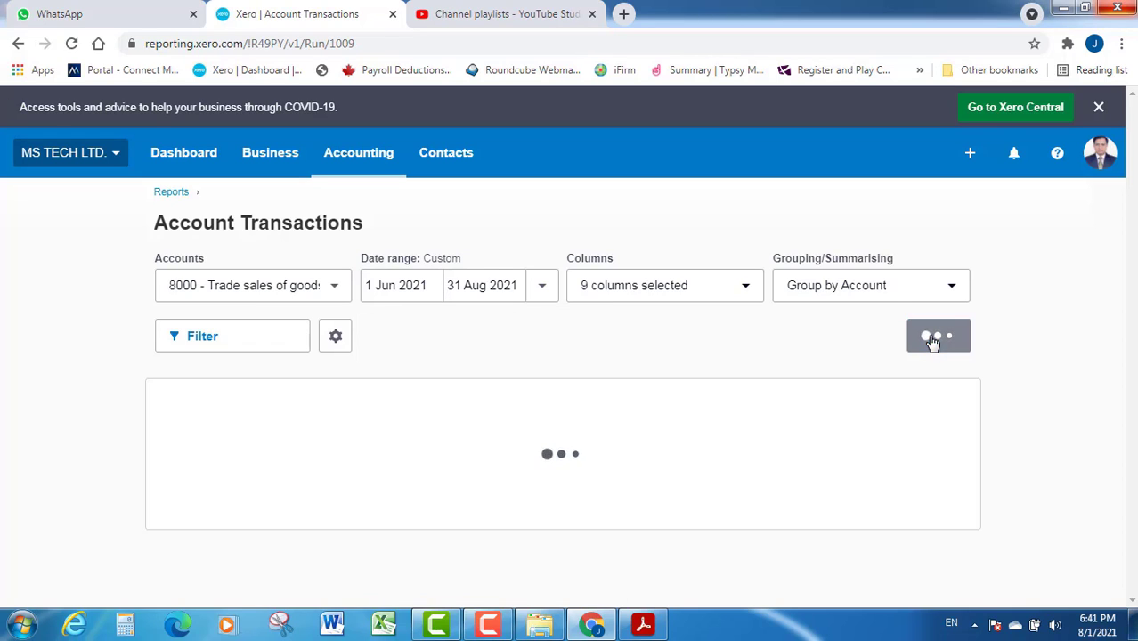
scroll(569, 338, "down", 4)
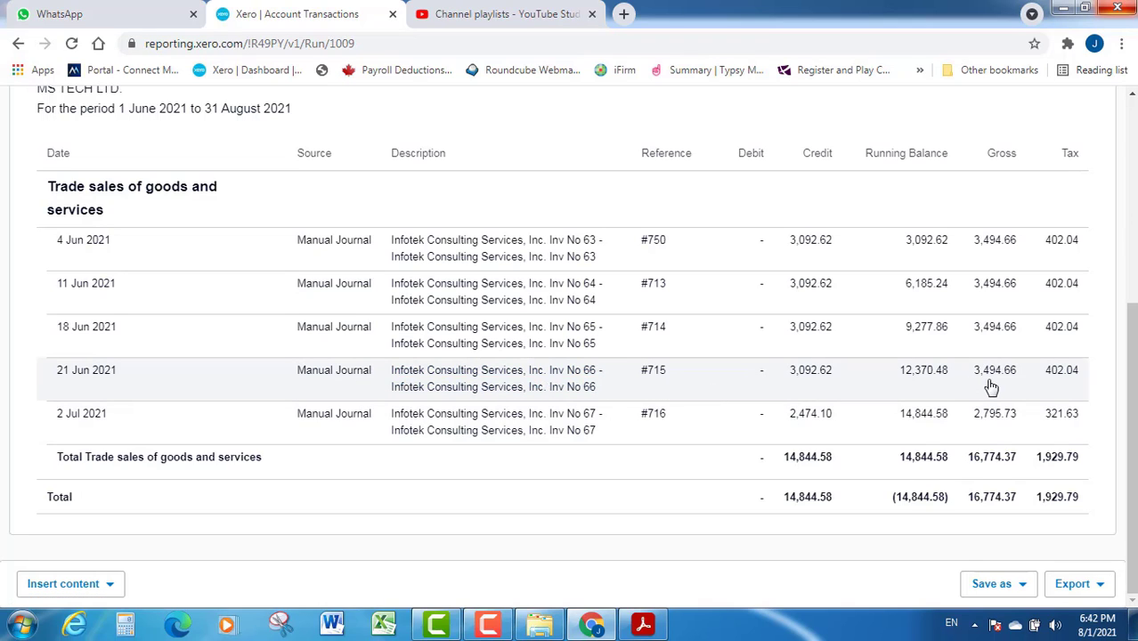
Compare the report entries with the Invoice 068 PDF and open the posted manual journal for Infotek Inv No 66
left_click(643, 623)
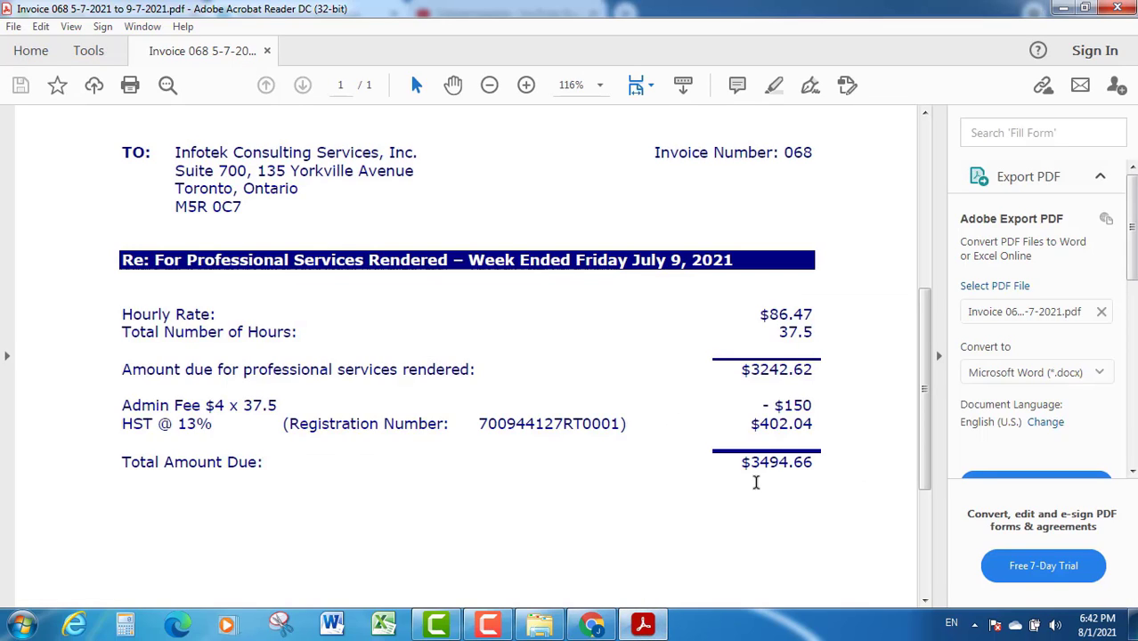
left_click(592, 625)
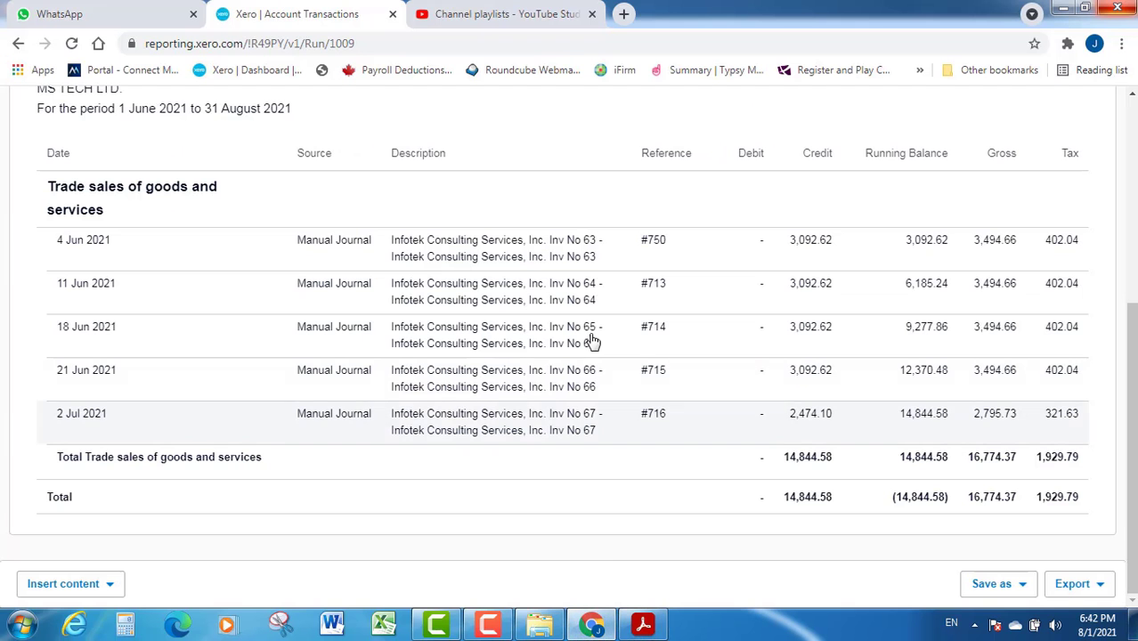
left_click(490, 376)
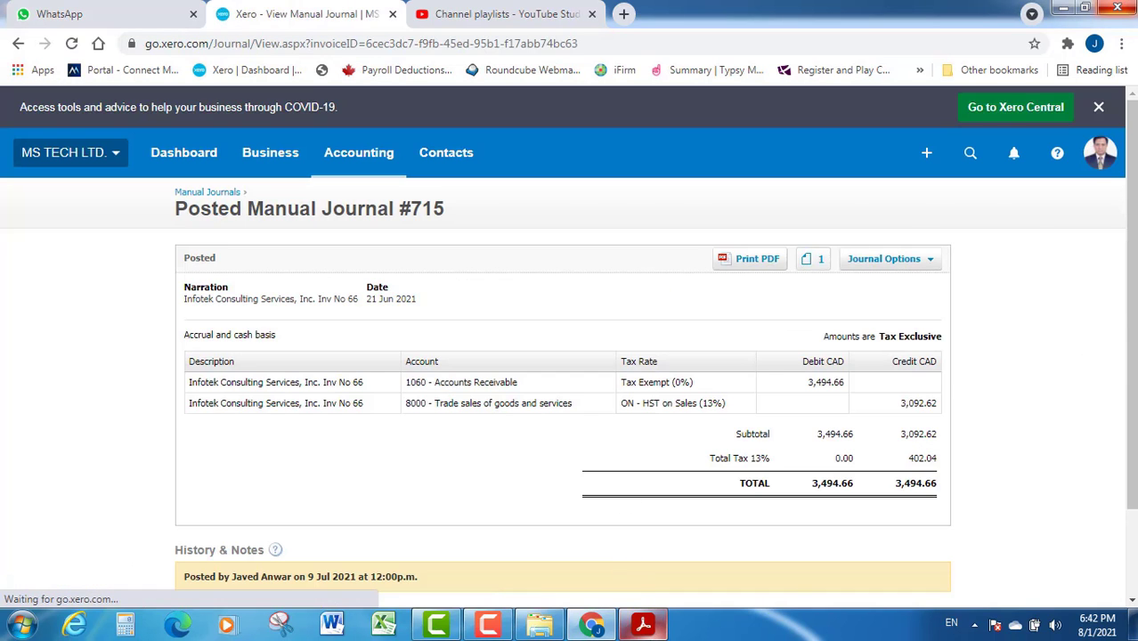
left_click(643, 623)
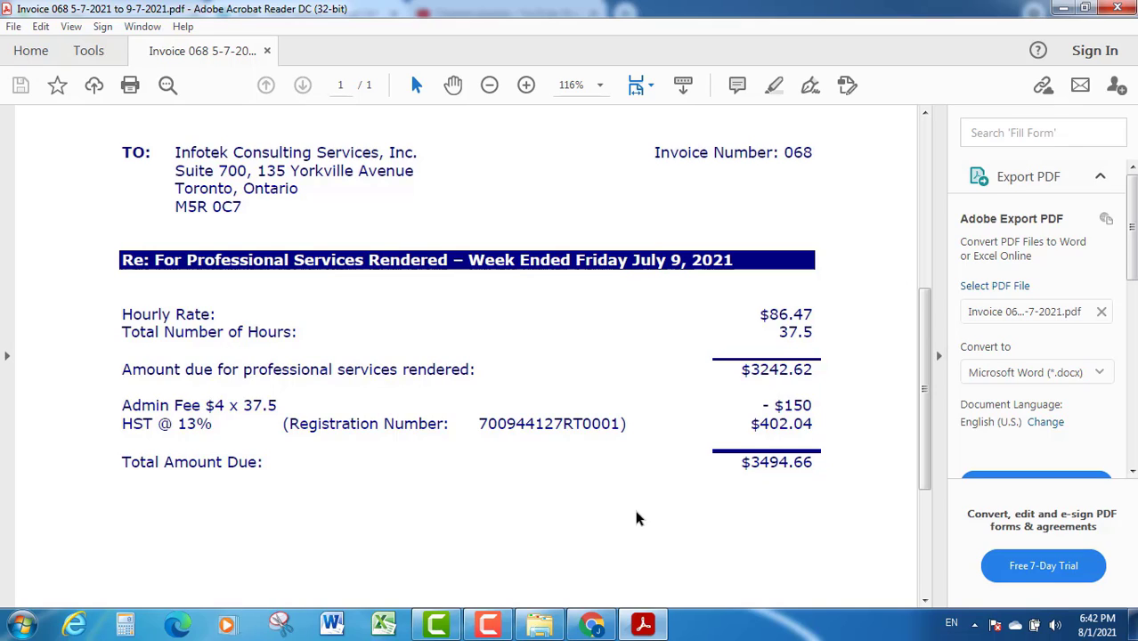
left_click(594, 626)
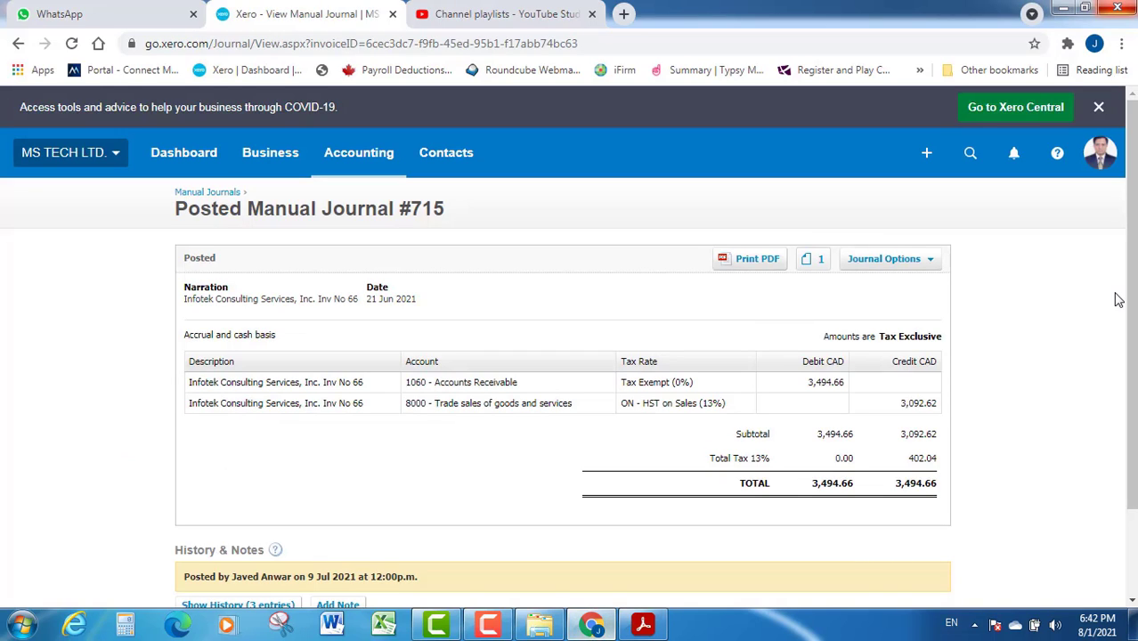
Copy the posted Inv No 66 journal into a new manual journal
left_click(875, 265)
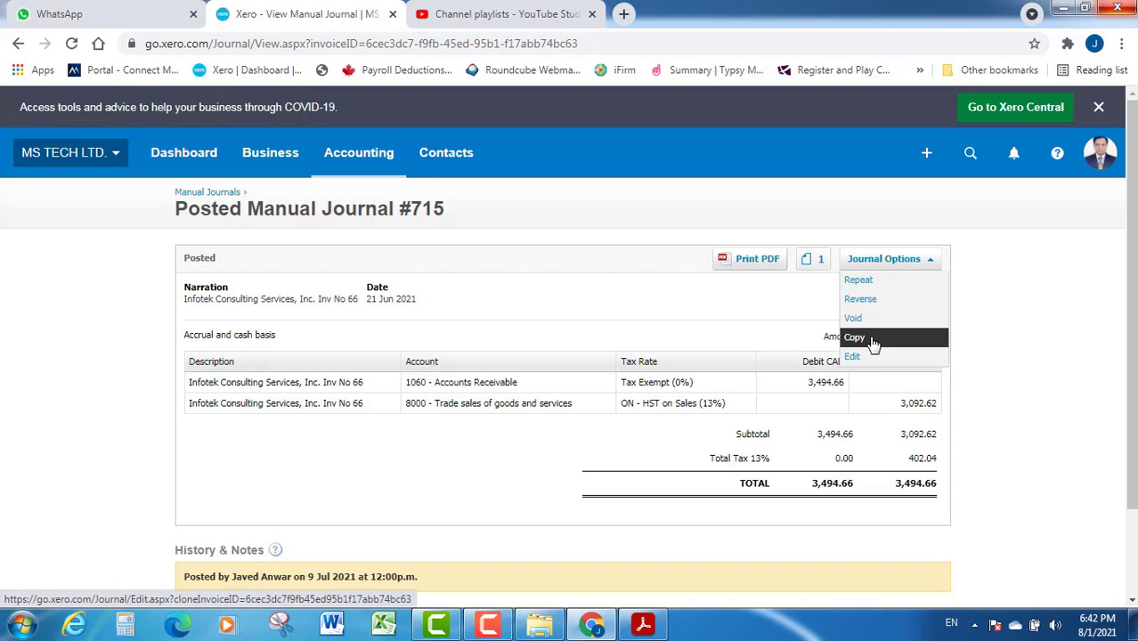
left_click(1008, 320)
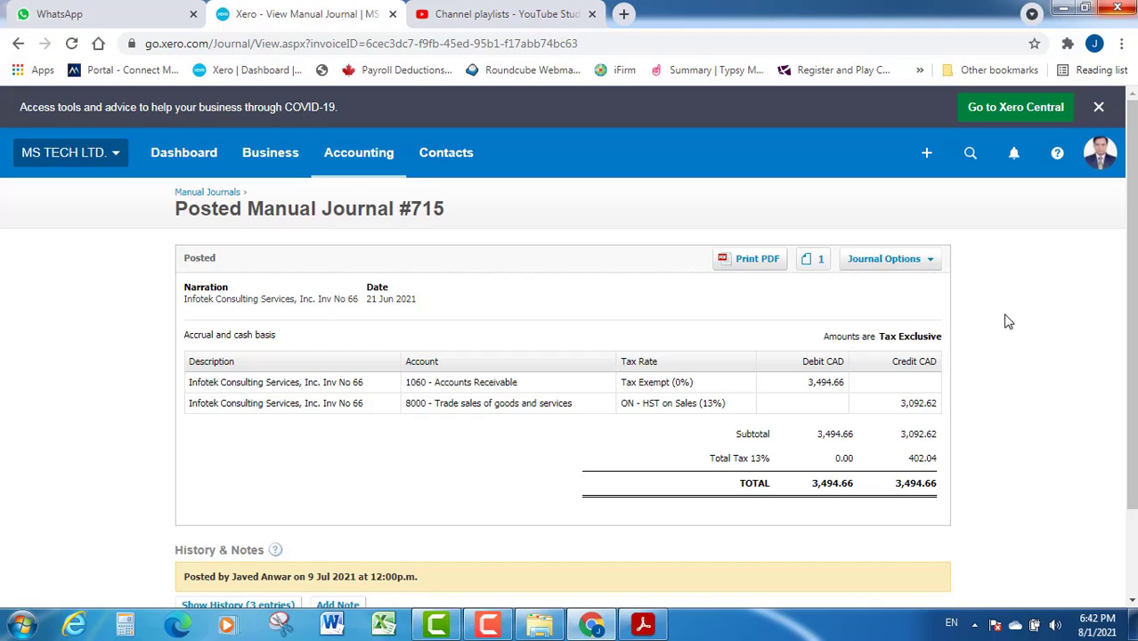
left_click(881, 265)
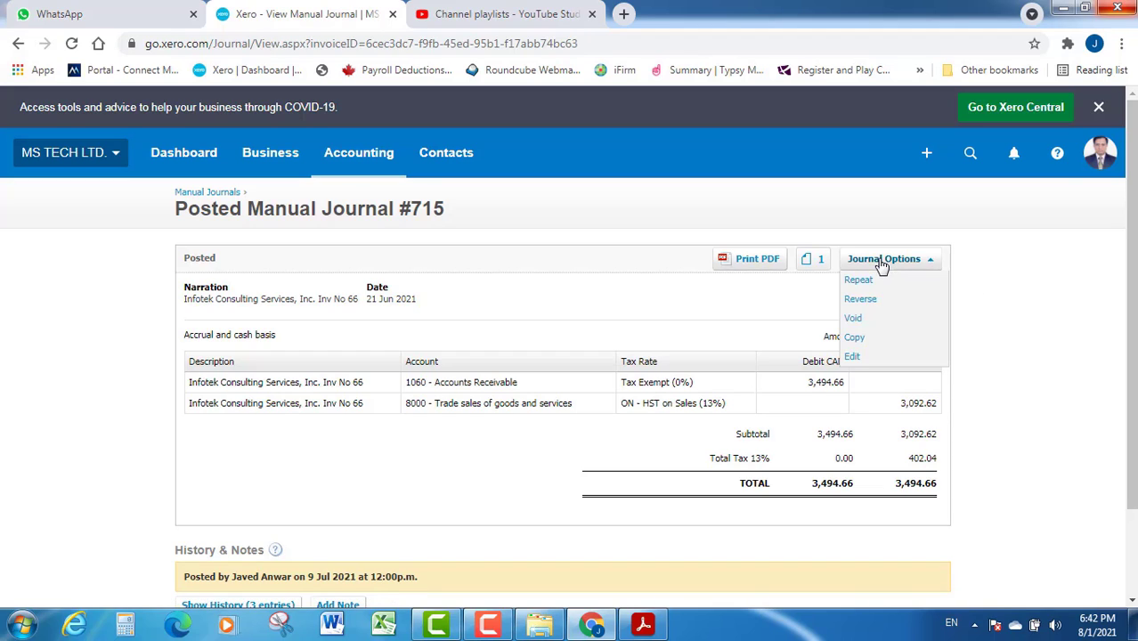
left_click(872, 346)
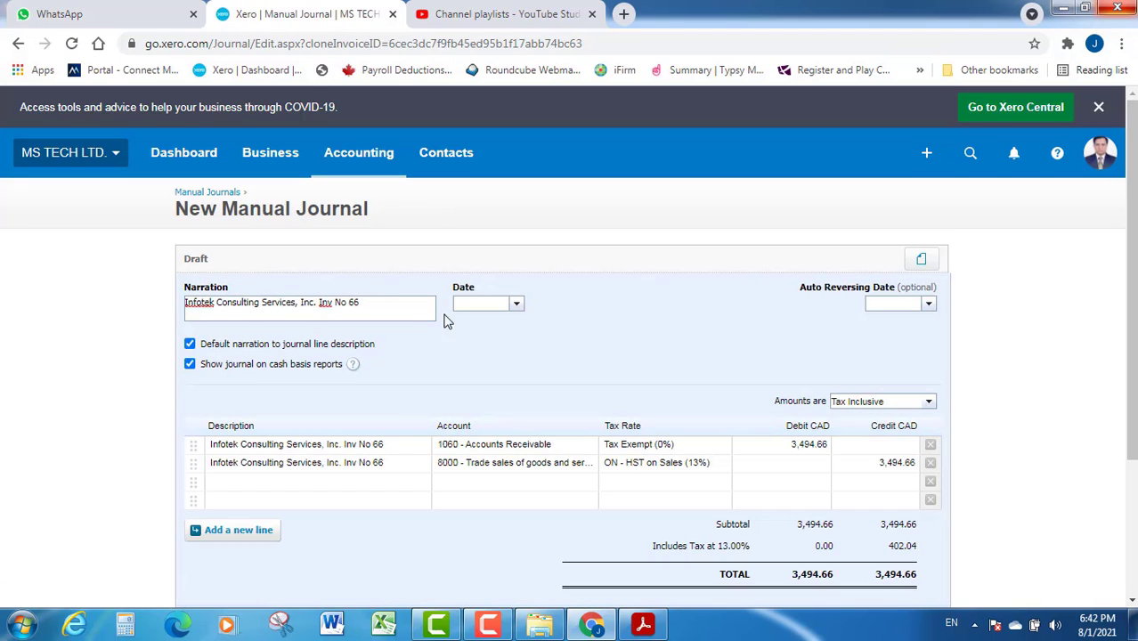
Change the narration to "Infotek Consulting Services, Inc. Inv No 68" and set the journal date to 9 Jul 2021, as on the invoice
left_click(373, 302)
left_click(641, 625)
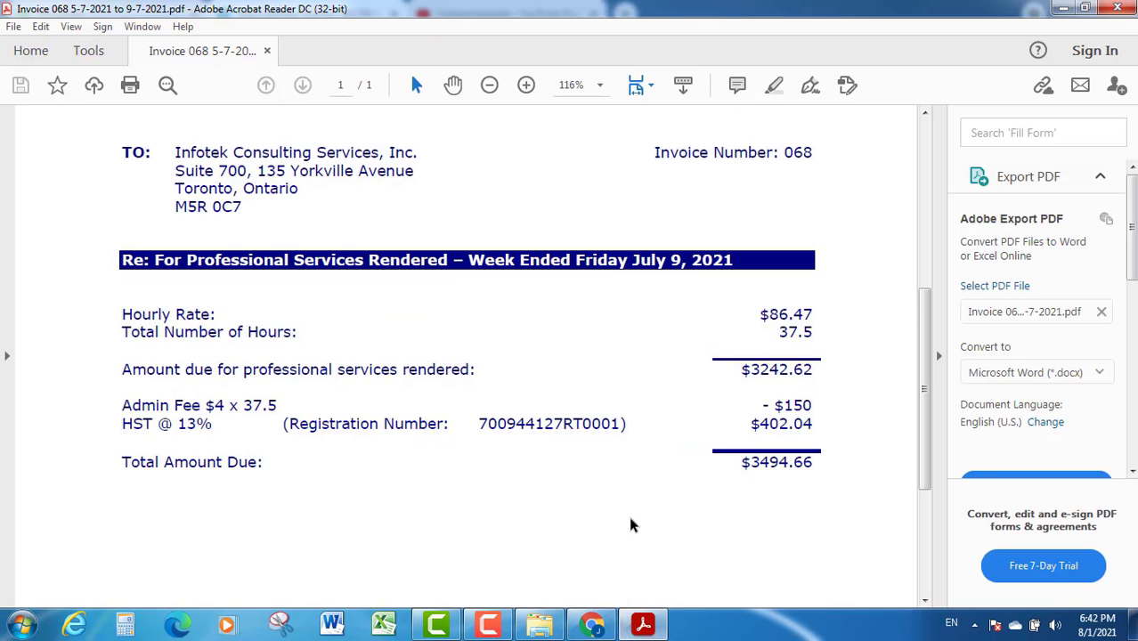
left_click_drag(919, 419, 917, 347)
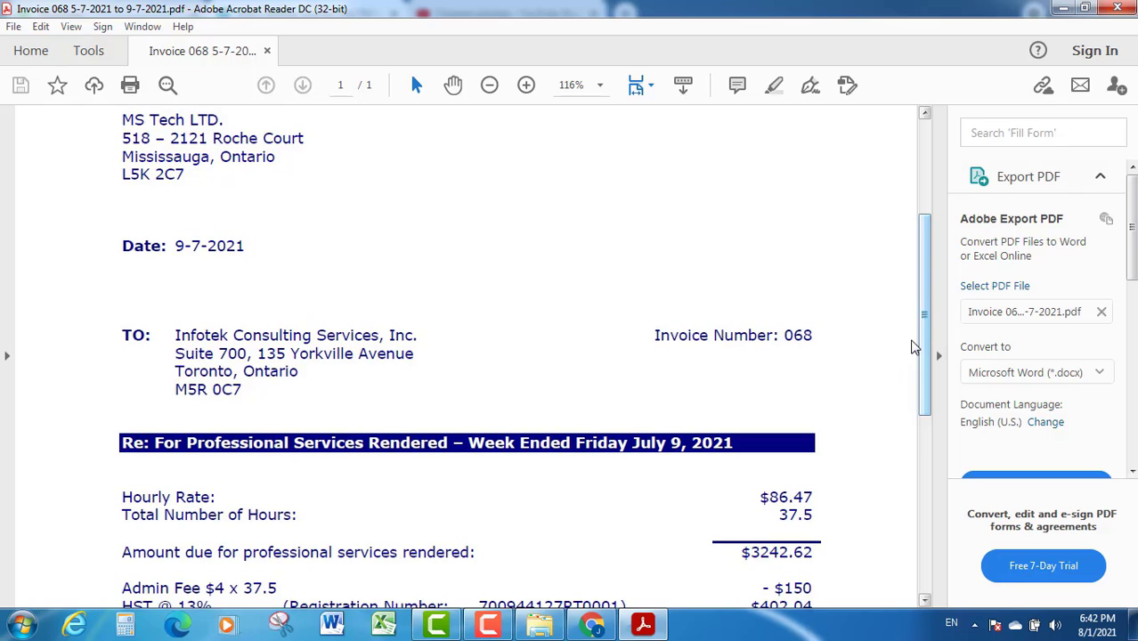
left_click(592, 625)
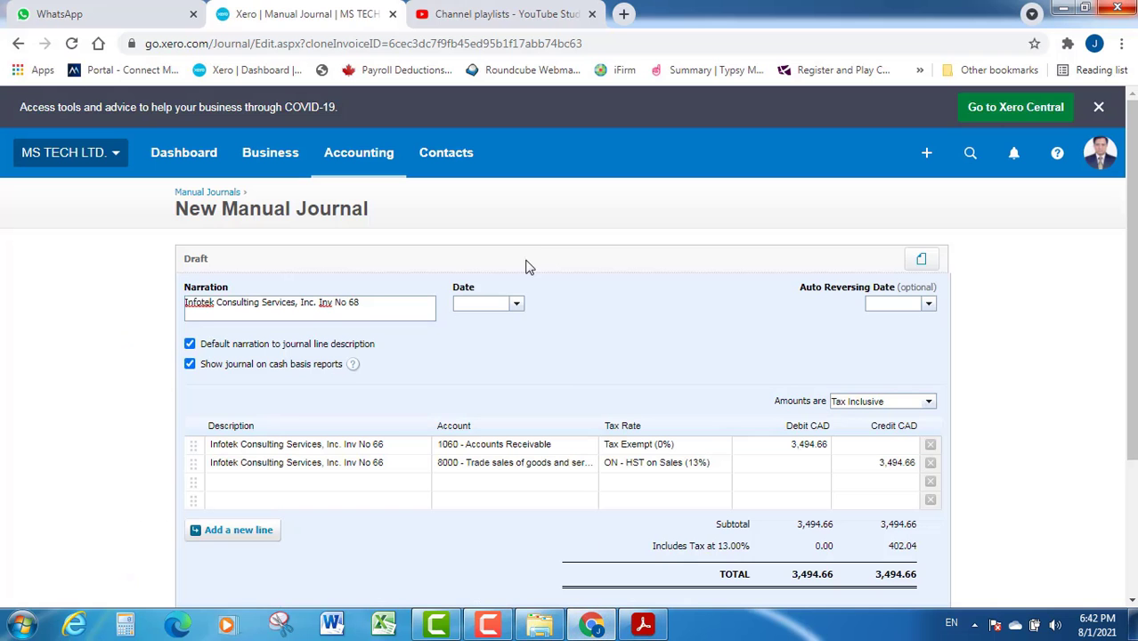
left_click(515, 304)
left_click(461, 327)
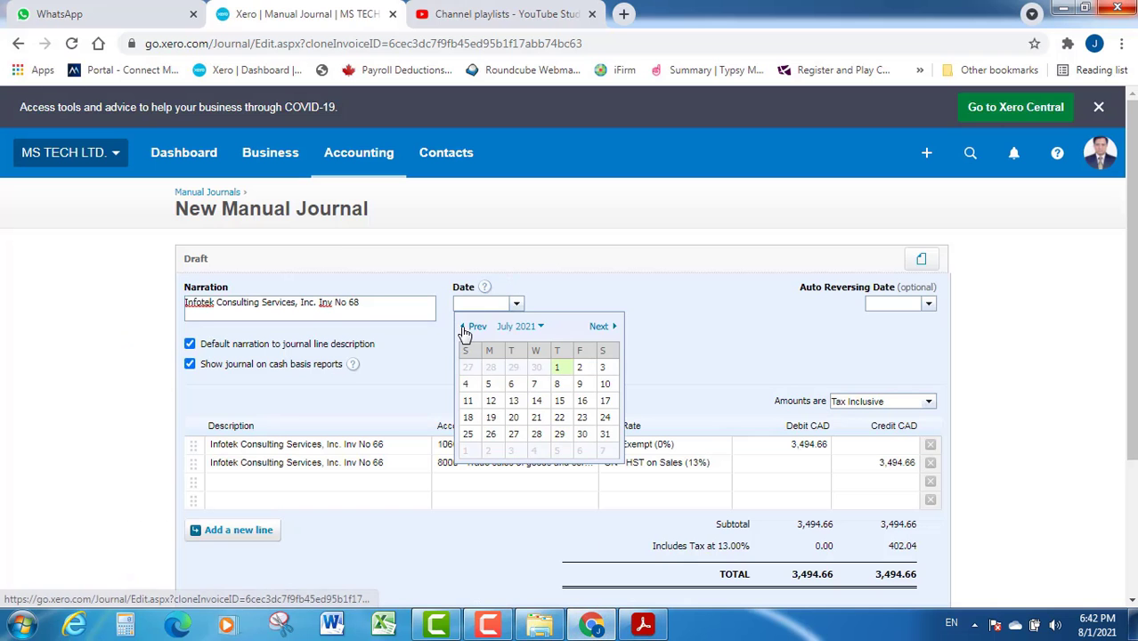
left_click(580, 386)
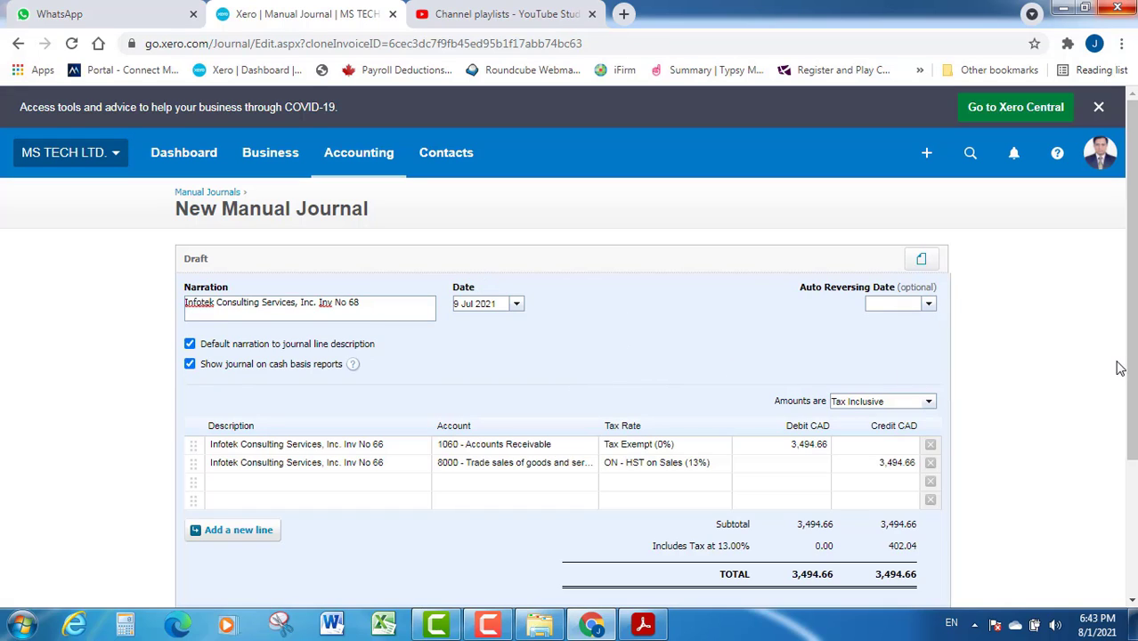
Change both journal line descriptions to "Infotek Consulting Services, Inc. Inv No 68"
left_click(391, 441)
left_click(395, 448)
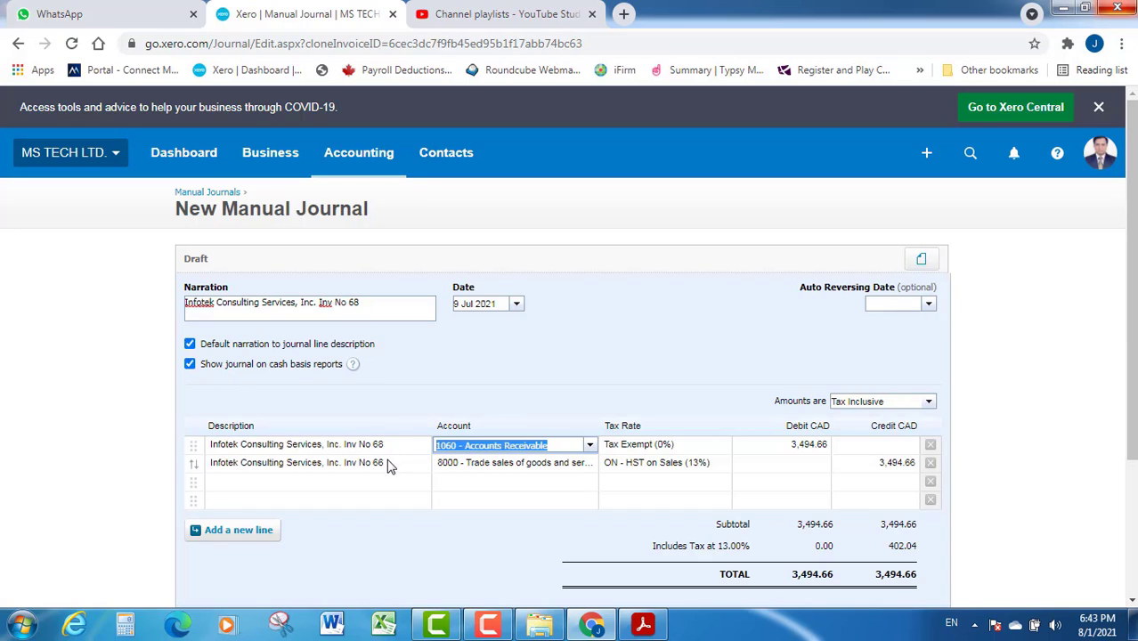
left_click(388, 465)
left_click(389, 470)
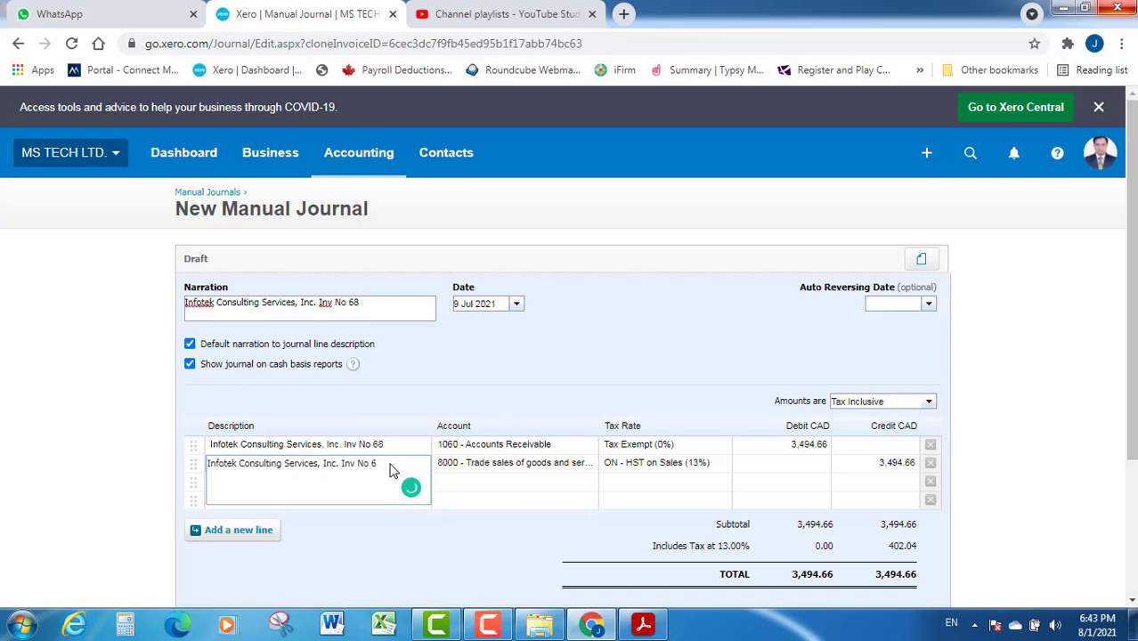
key("Tab")
left_click(1053, 462)
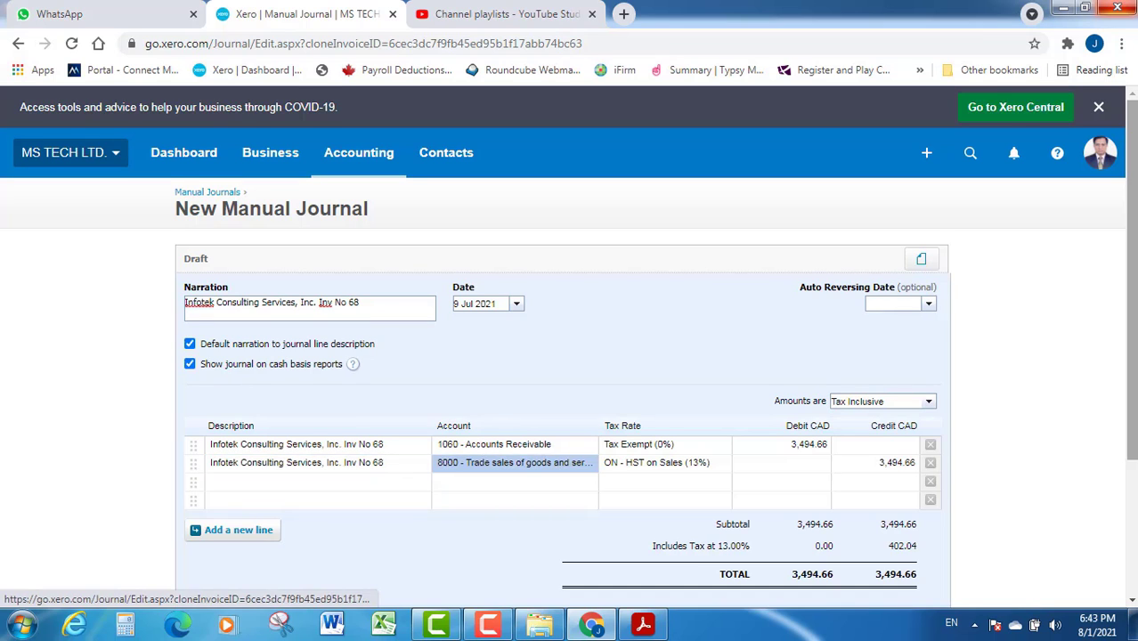
Check the draft journal's HST and total amounts against the Invoice 068 PDF
left_click_drag(1132, 405, 1132, 496)
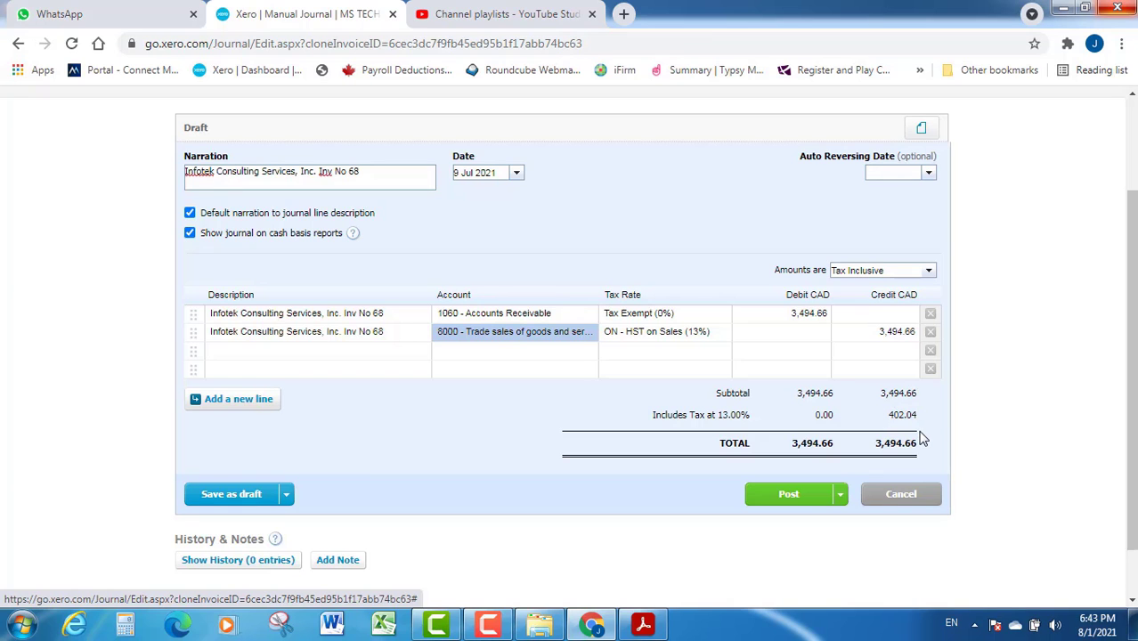
left_click(643, 624)
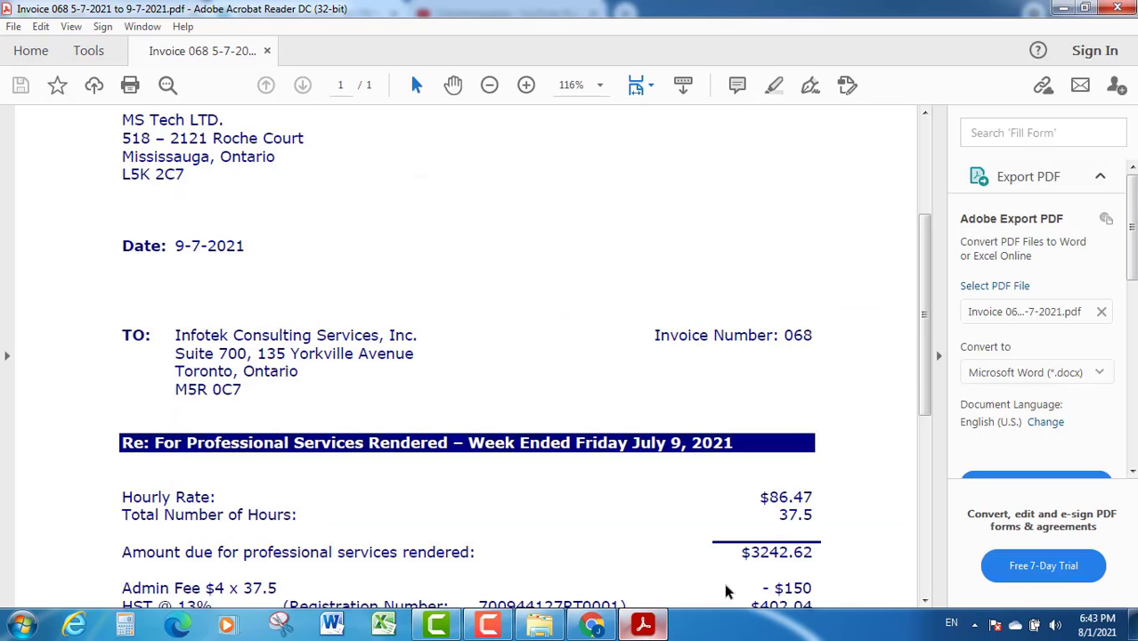
scroll(937, 393, "down", 2)
scroll(936, 393, "down", 2)
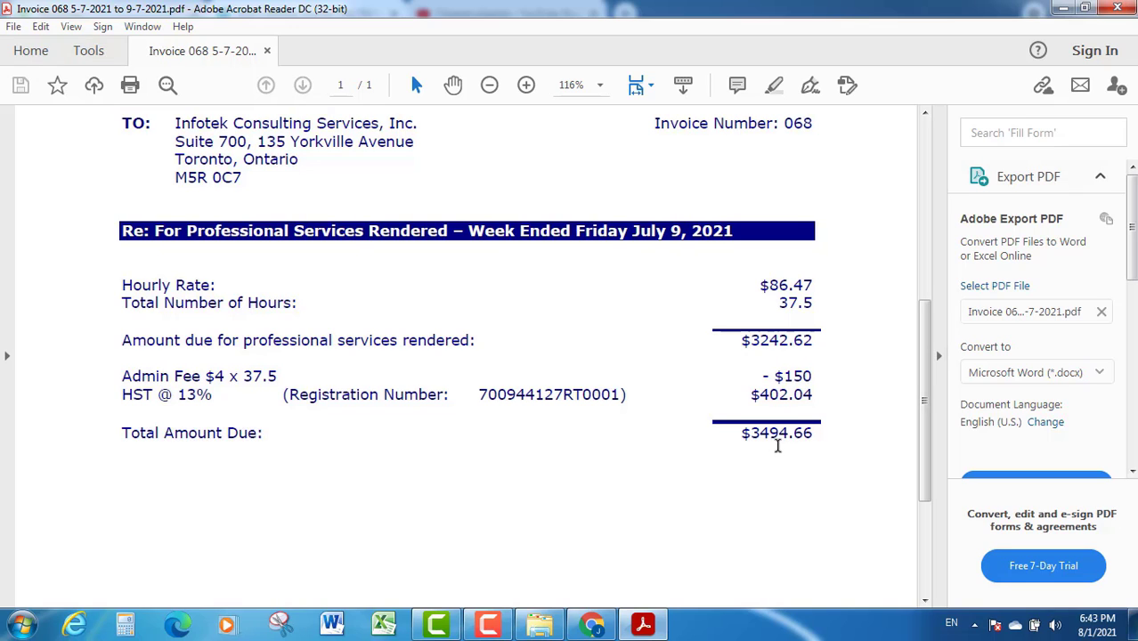
left_click(592, 625)
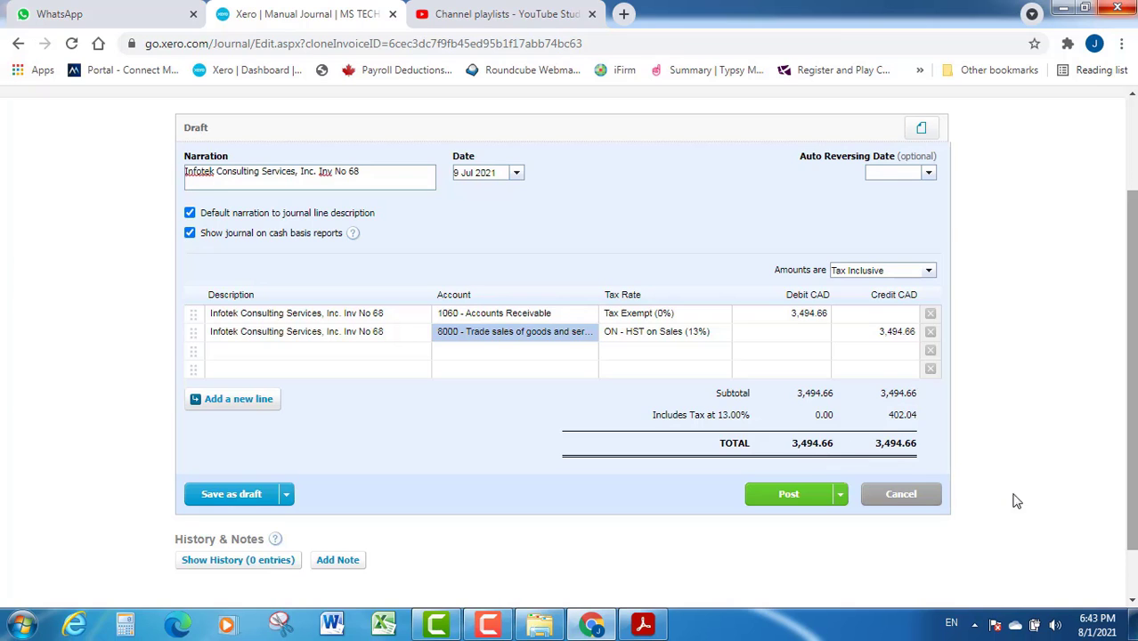
Attach the PDF "Invoice 068 5-7-2021 to 9-7-2021" from the 22-07-2021 folder to the draft journal and close the related files list
left_click(539, 624)
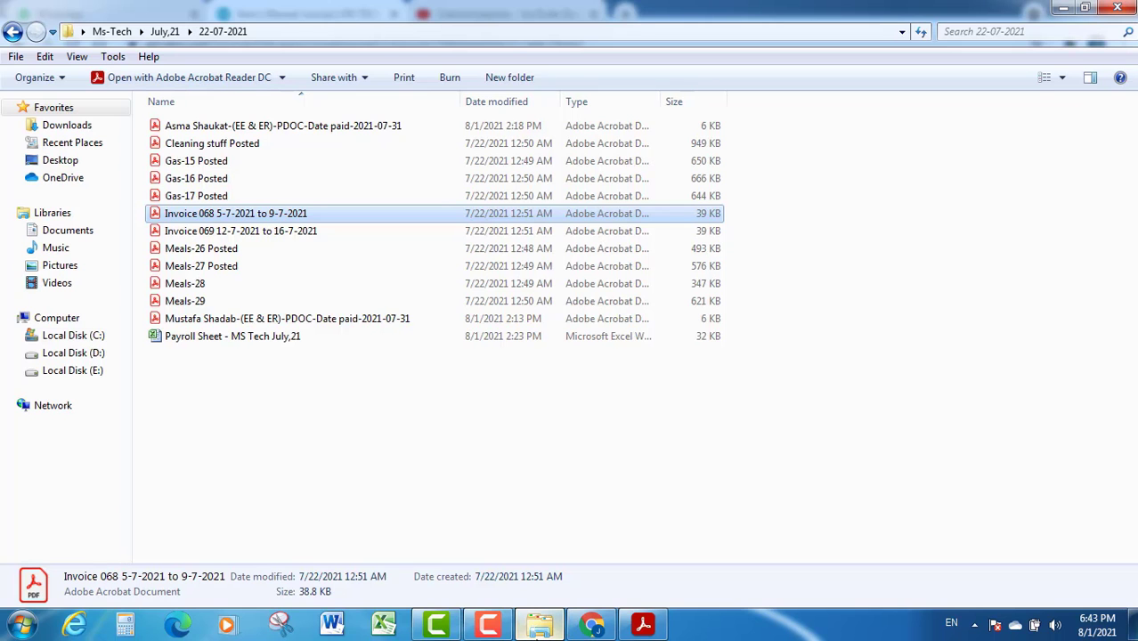
left_click_drag(181, 220, 573, 245)
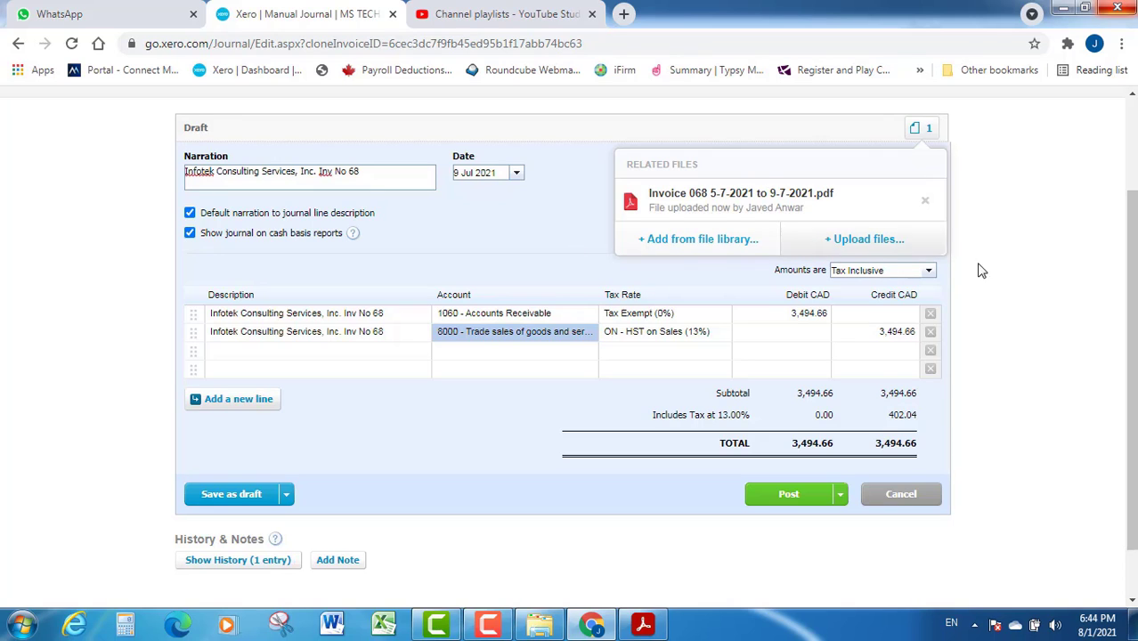
left_click(1093, 313)
left_click_drag(1132, 312, 1136, 279)
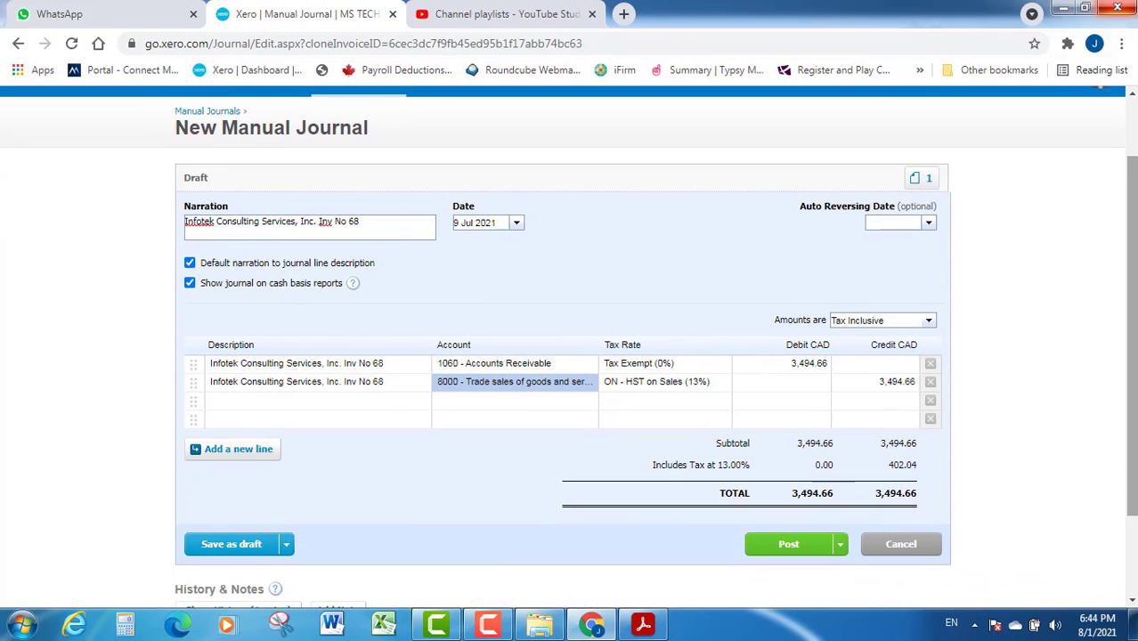
Post the manual journal for Infotek Consulting Services, Inc. Inv No 68 and close the Invoice 068 PDF in Acrobat Reader
left_click(790, 546)
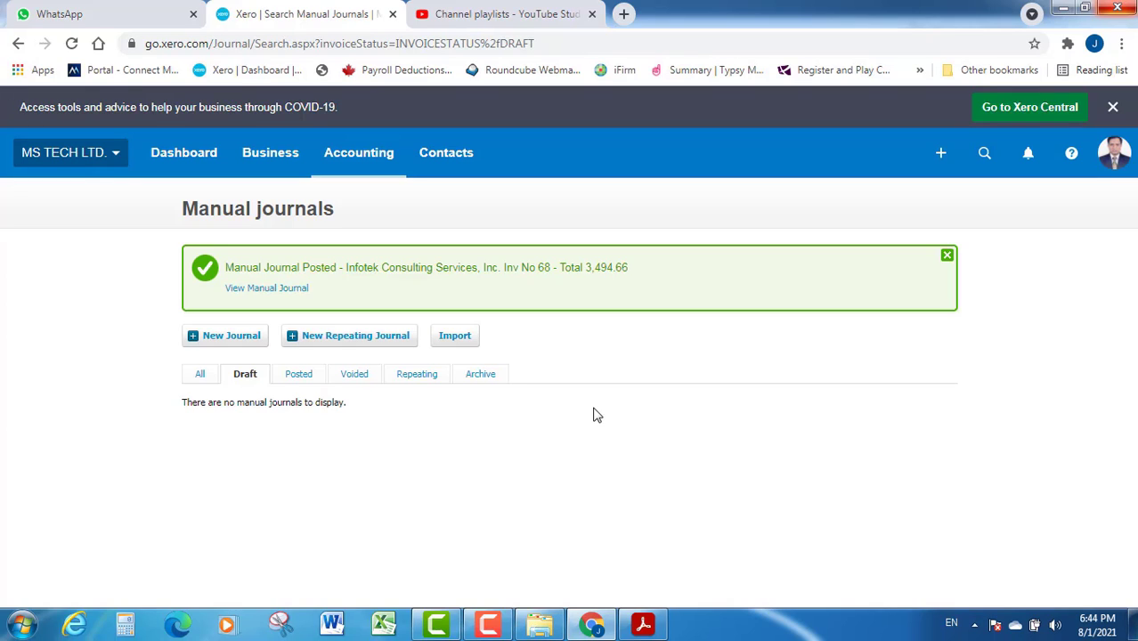
left_click(642, 624)
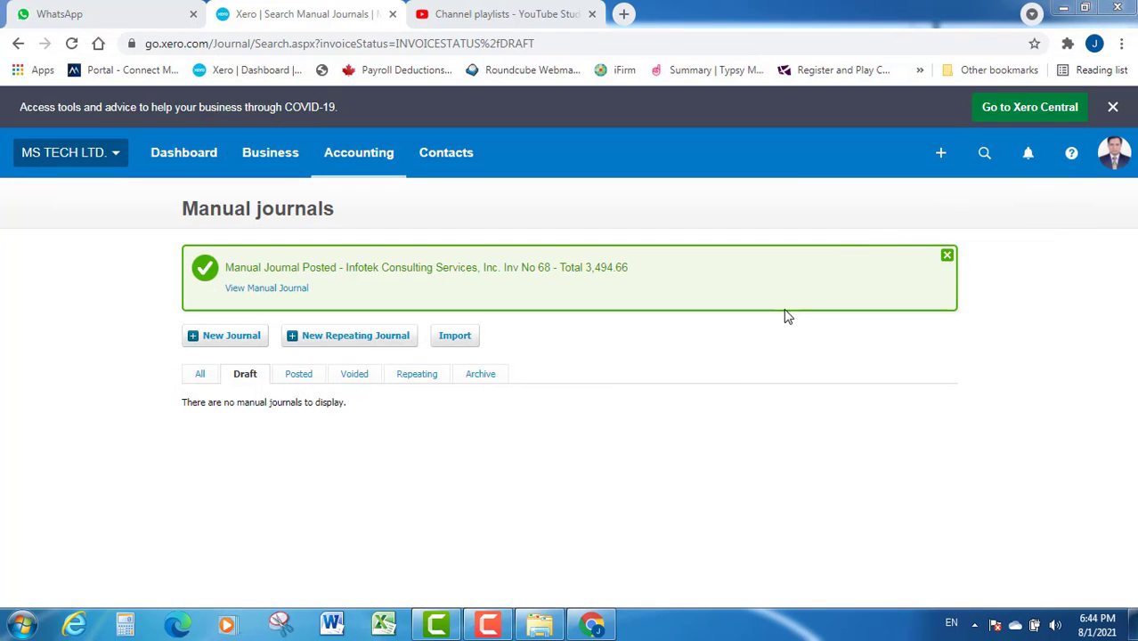
left_click(549, 629)
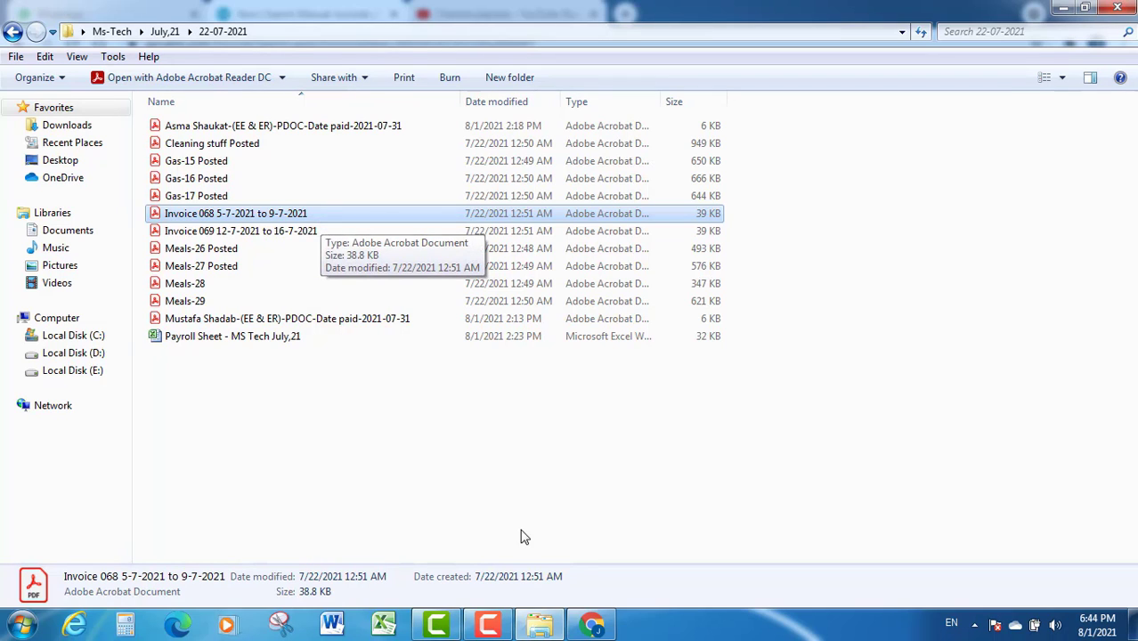
left_click(590, 624)
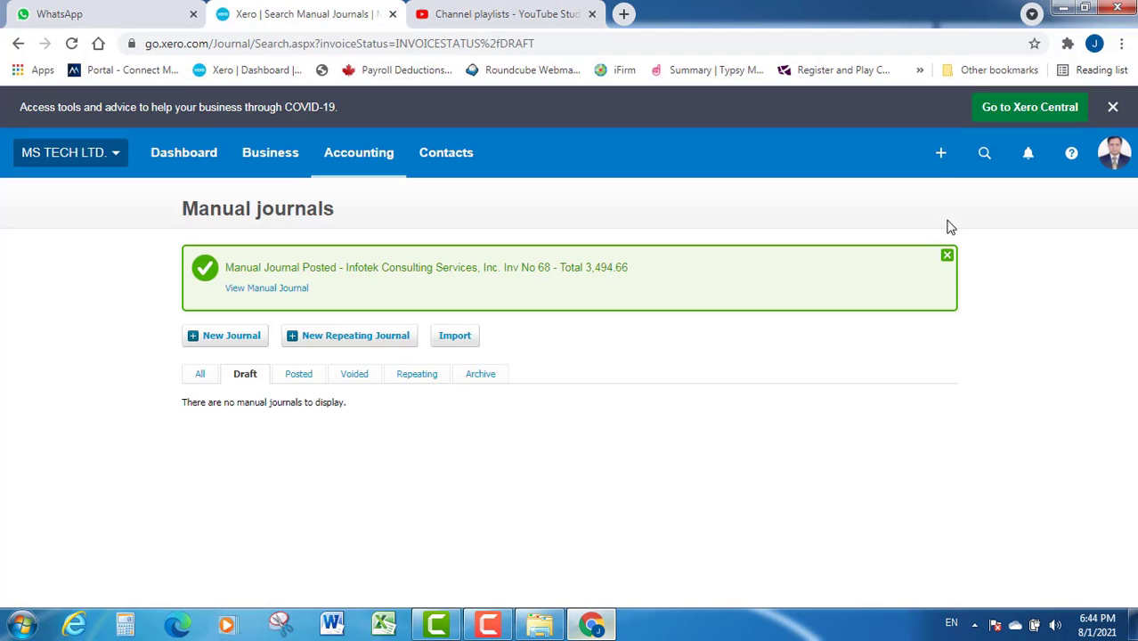
left_click(941, 152)
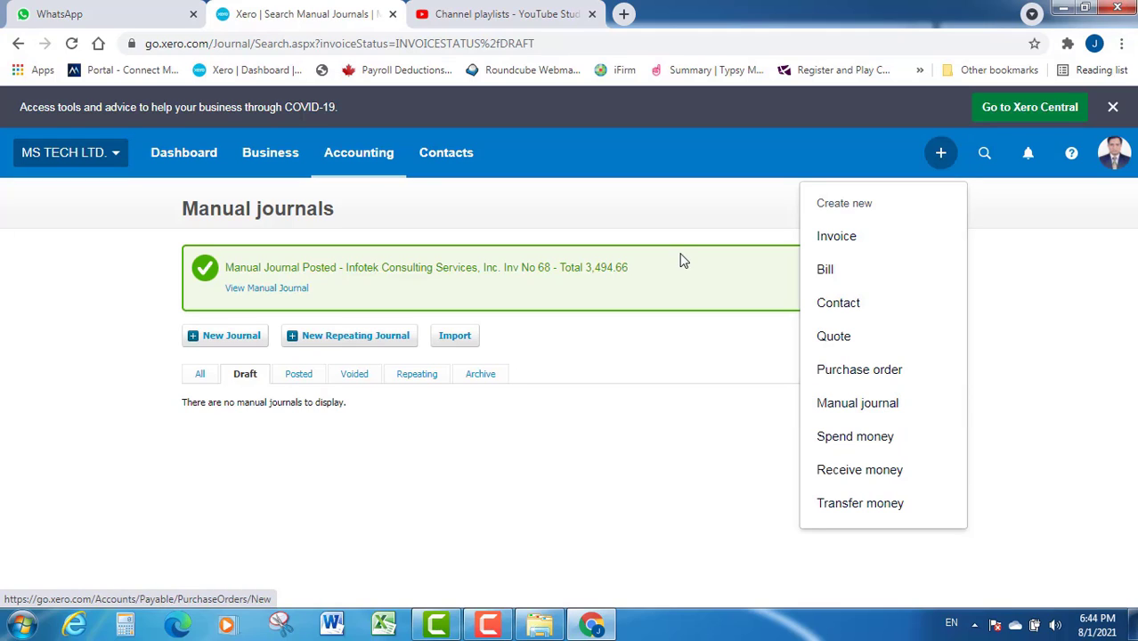
left_click(660, 212)
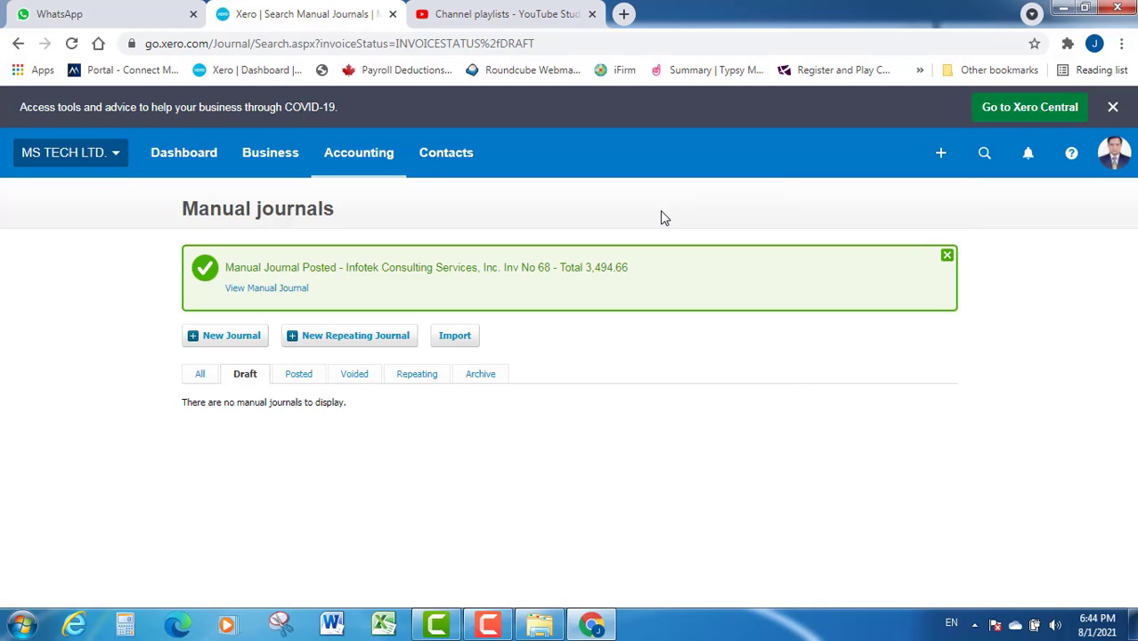